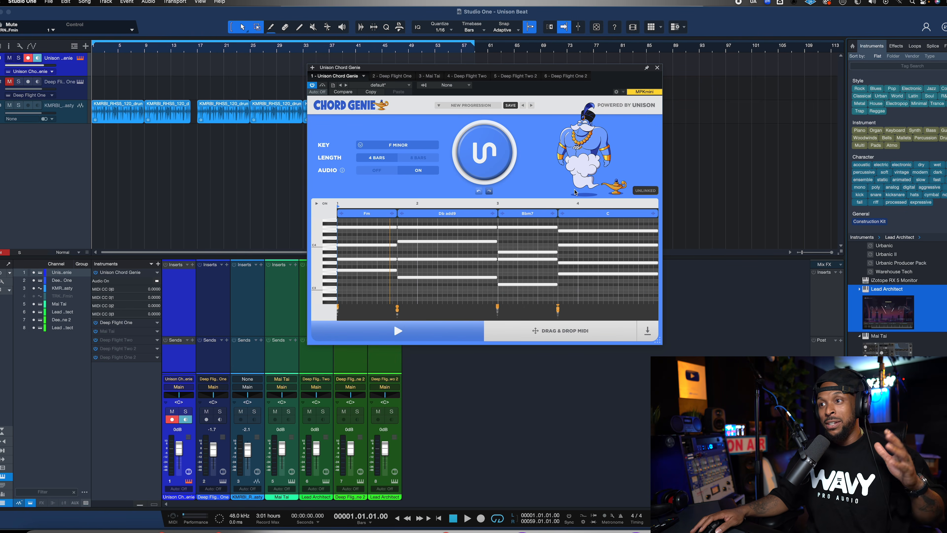
# Retime the progression so Db add9 starts at bar 2 and Bbm7 starts on the last beat of bar 2
pyautogui.click(597, 218)
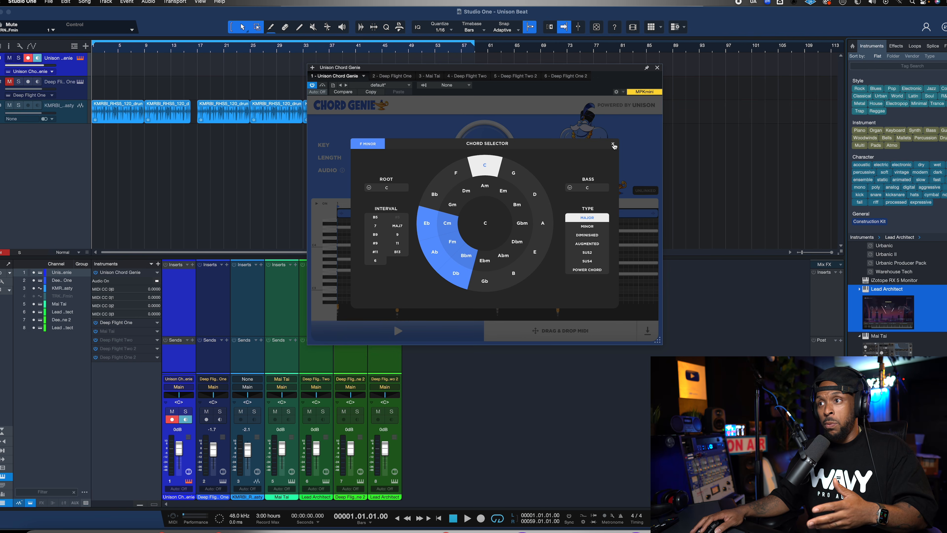
pyautogui.click(613, 144)
pyautogui.moveTo(558, 214)
pyautogui.mouseDown()
pyautogui.moveTo(578, 214)
pyautogui.moveTo(560, 214)
pyautogui.mouseUp()
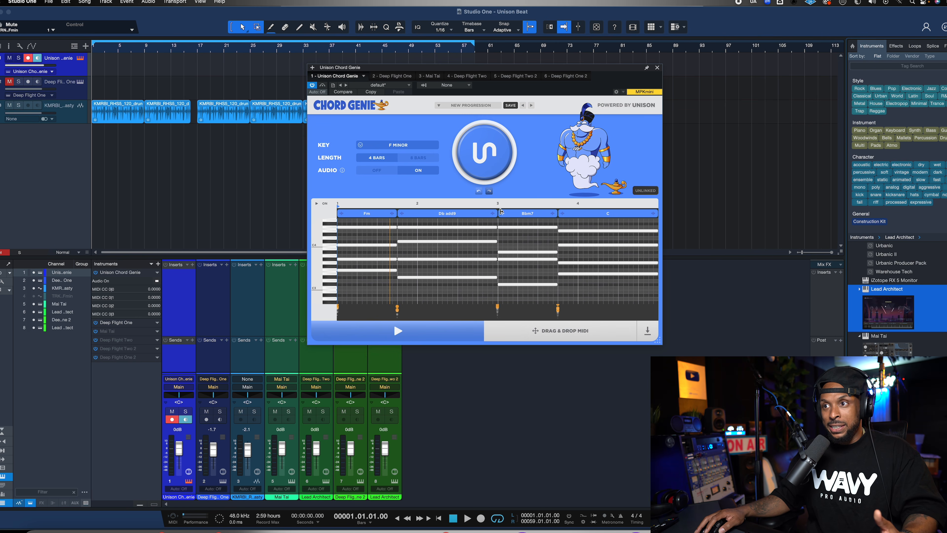
pyautogui.moveTo(499, 213); pyautogui.dragTo(477, 213)
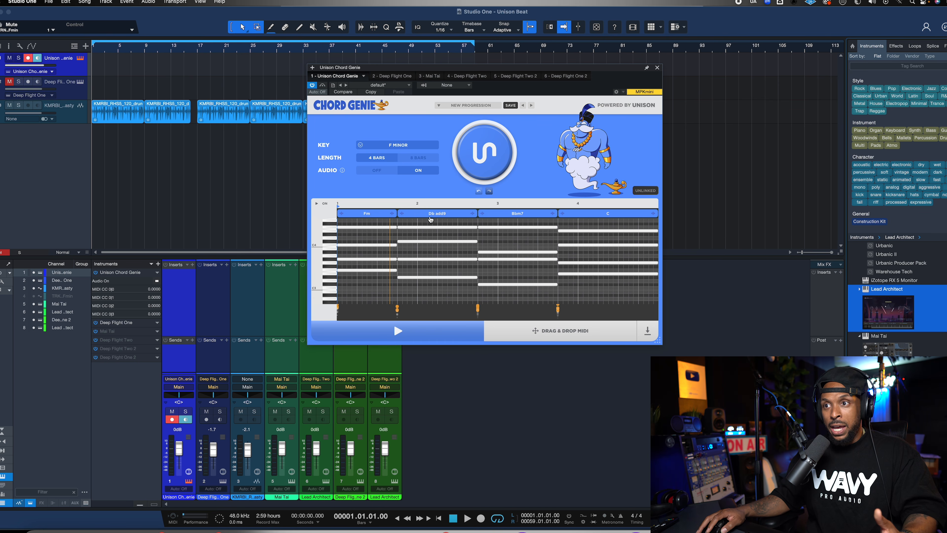
pyautogui.moveTo(398, 213); pyautogui.dragTo(416, 211)
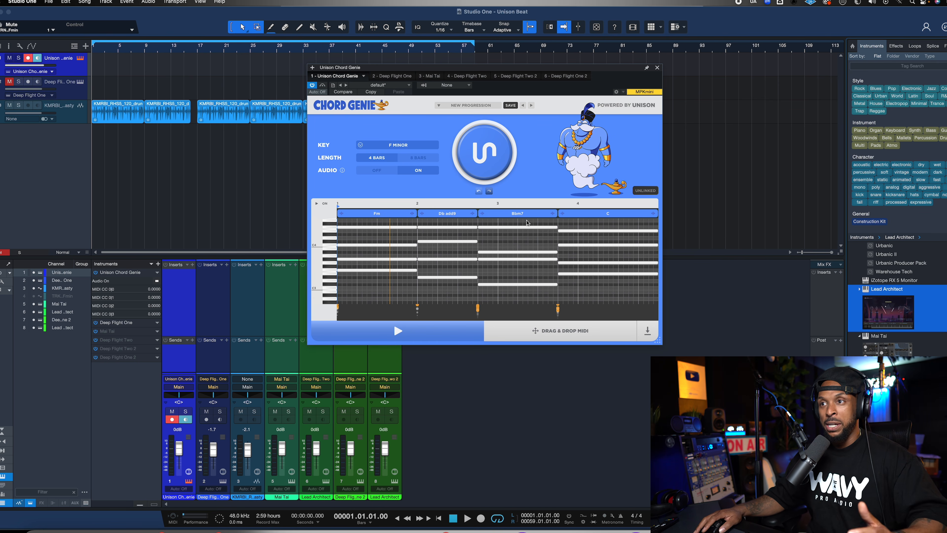
# Generate a new four-bar progression in F minor with Chord Genie and audition it with the drums
pyautogui.click(504, 153)
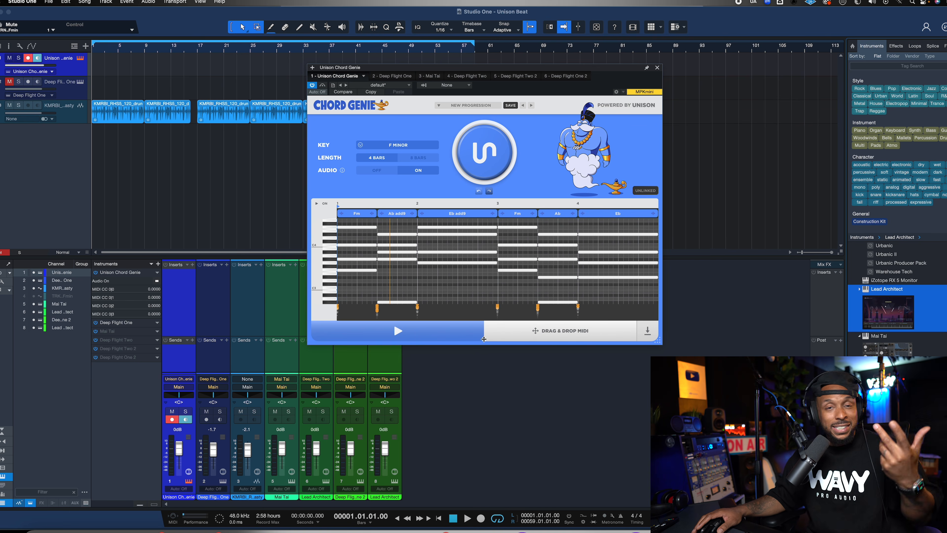
pyautogui.press('space')
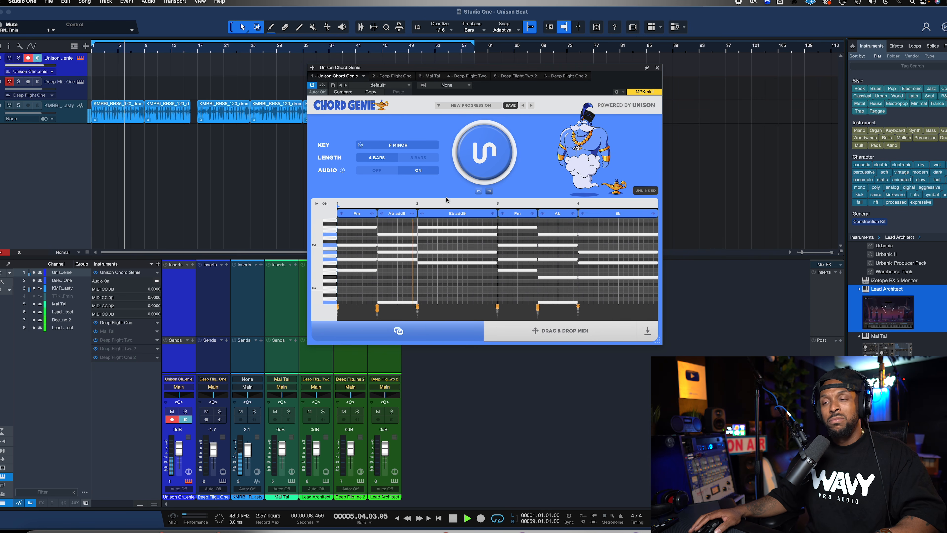
pyautogui.press('space')
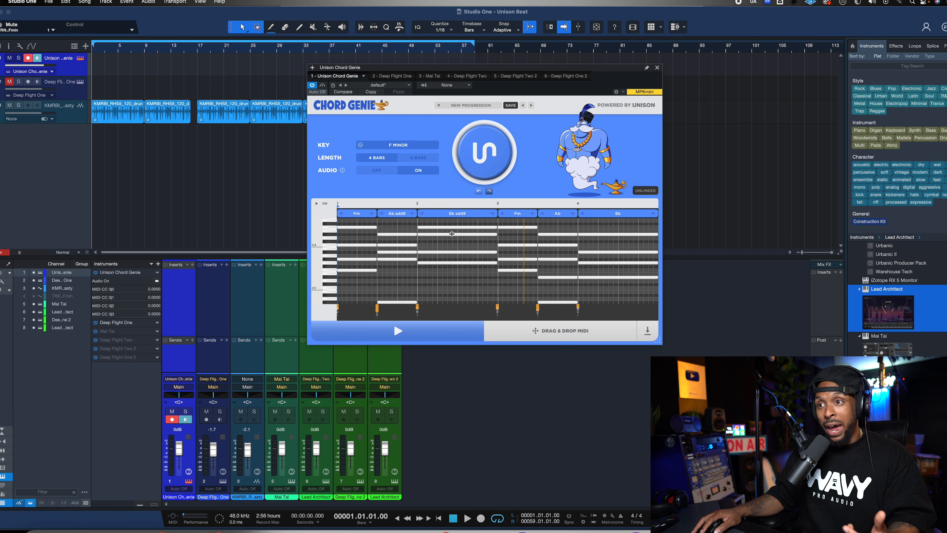
# Try lowering notes of the Eb add9 chord, undo the note changes and play the progression with the drums
pyautogui.moveTo(452, 234); pyautogui.dragTo(450, 236)
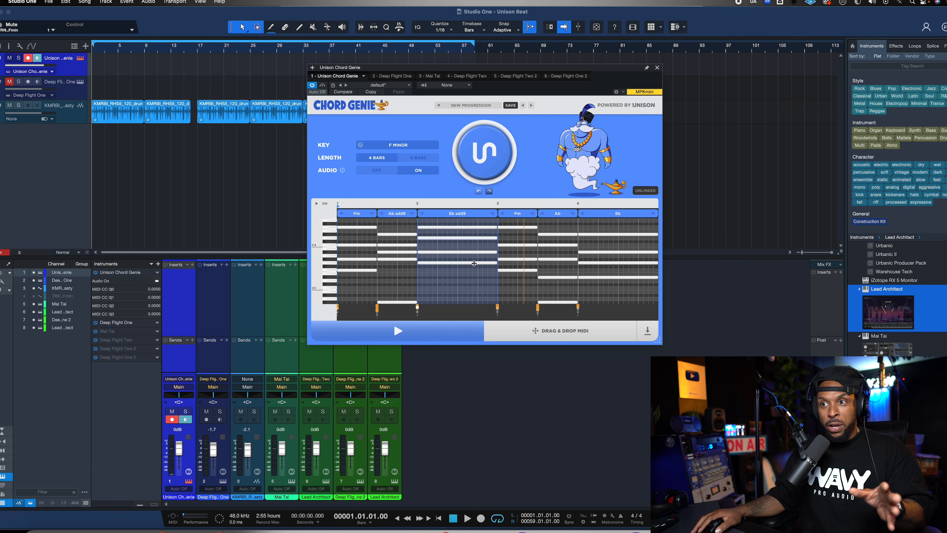
pyautogui.moveTo(475, 266); pyautogui.dragTo(479, 272)
pyautogui.press('super+z')
pyautogui.press('space')
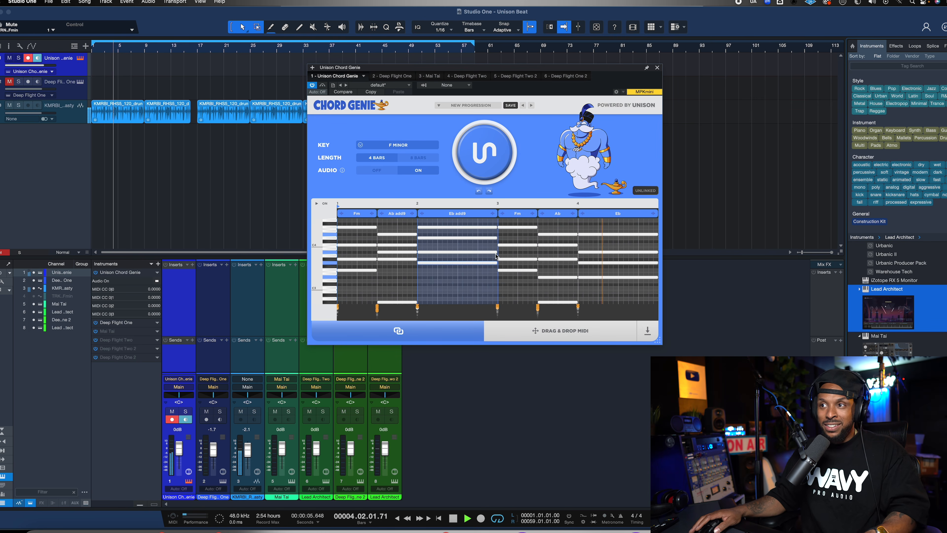
pyautogui.press('space')
# Generate another four-bar F minor progression, audition it, and place its MIDI at bar 1 of the Deep Flight One track with the clip looped
pyautogui.click(481, 157)
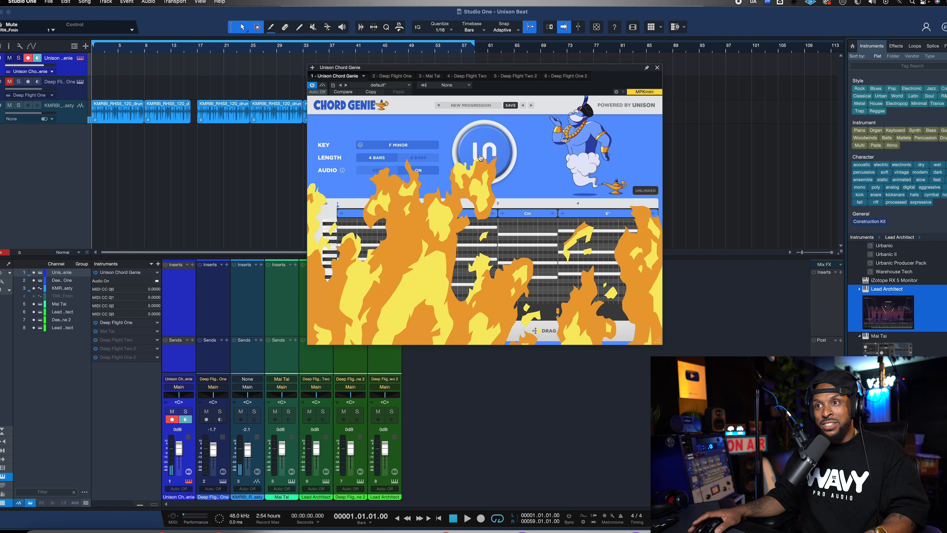
pyautogui.press('space')
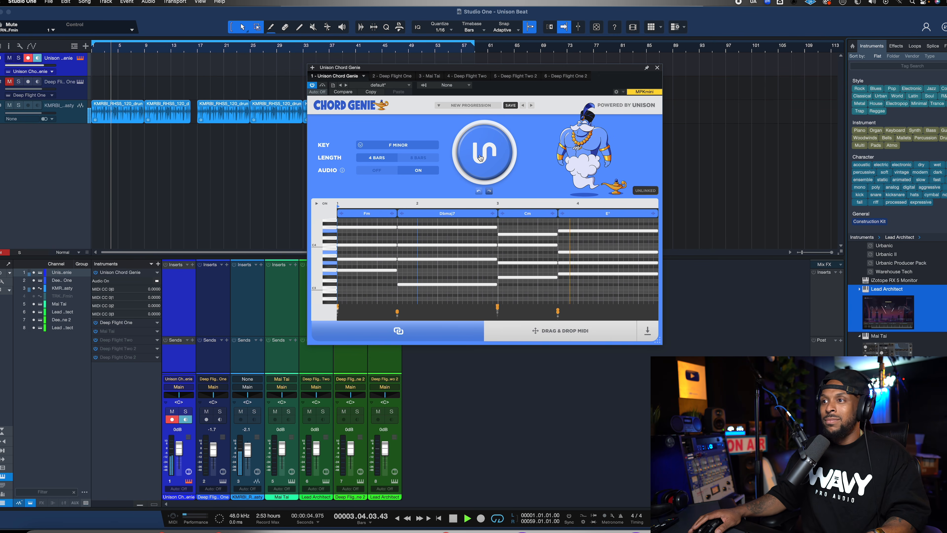
pyautogui.press('space')
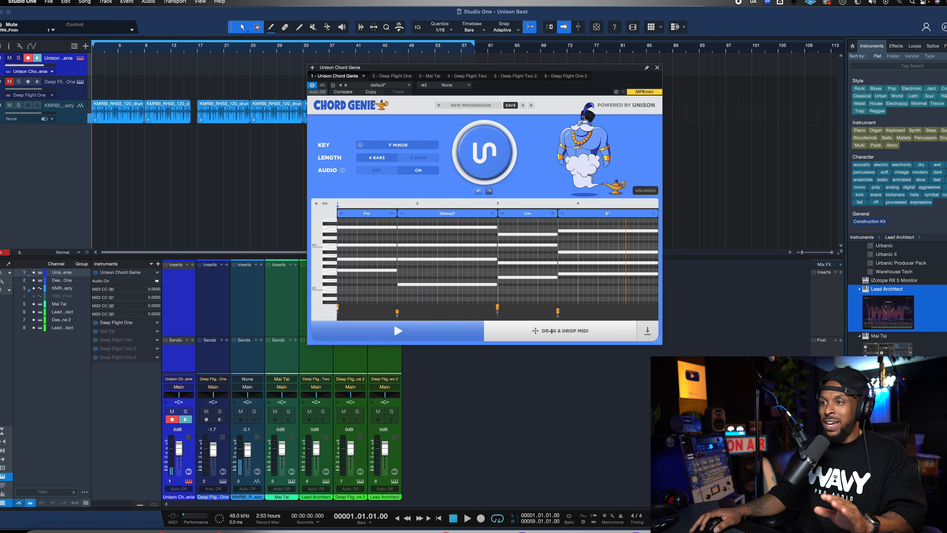
pyautogui.moveTo(554, 331); pyautogui.dragTo(108, 94)
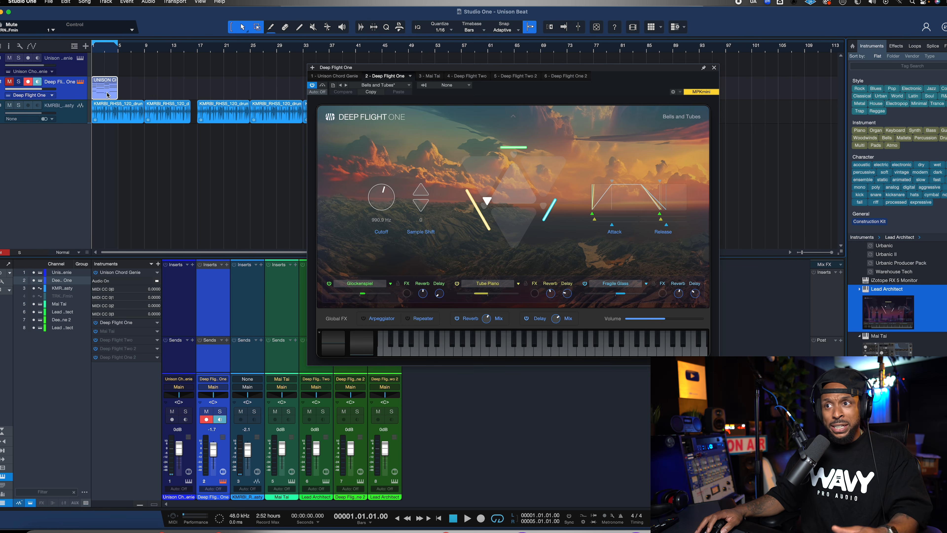
pyautogui.press('p')
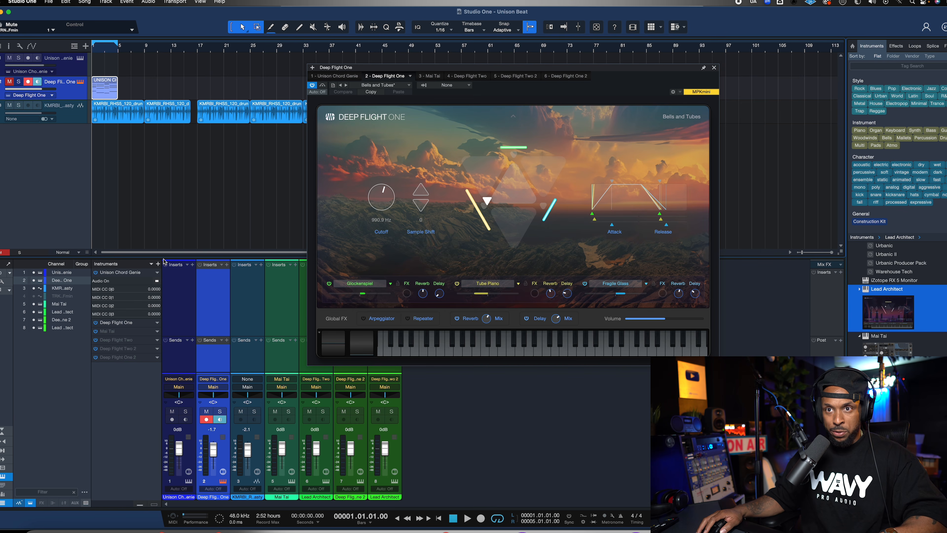
# Turn off Chord Genie's audio, unmute the Deep Flight One track and play the placed chords with the drums
pyautogui.click(65, 275)
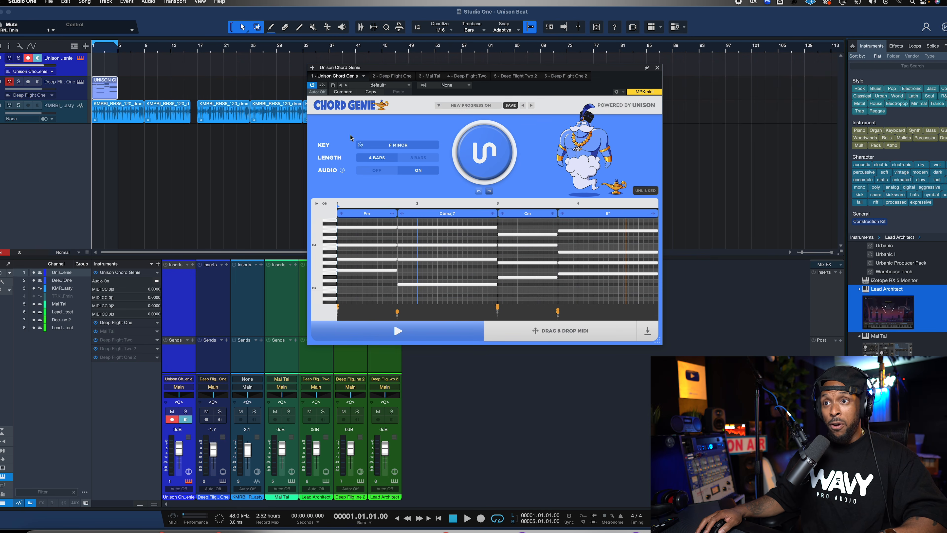
pyautogui.click(376, 171)
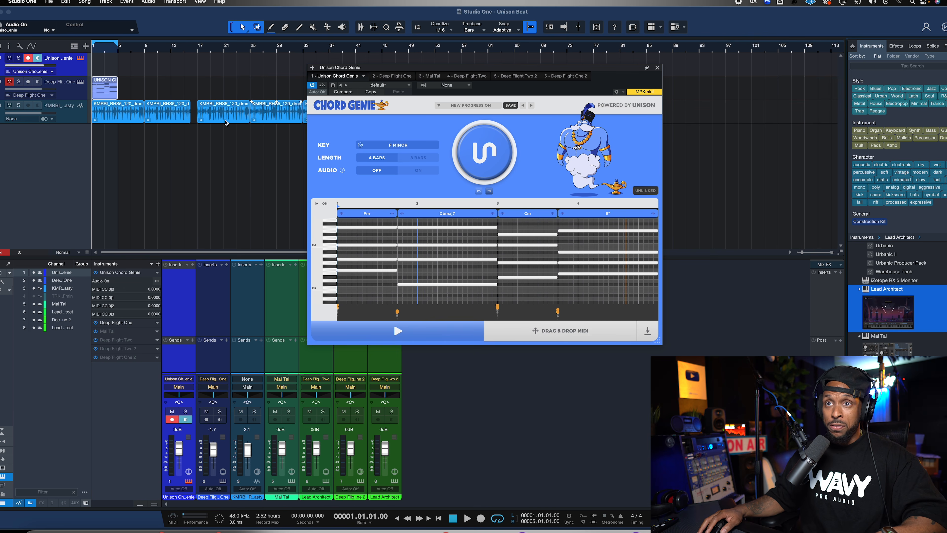
pyautogui.press('space')
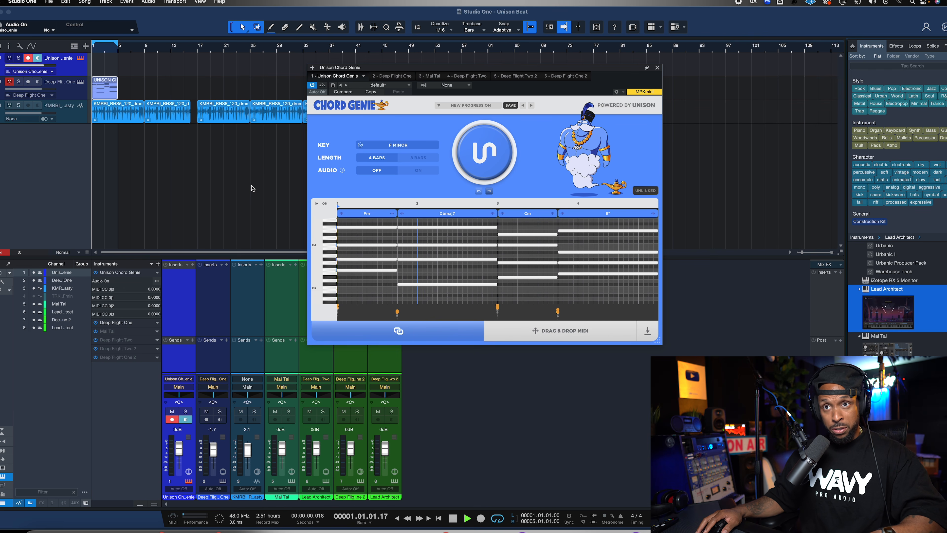
pyautogui.press('space')
pyautogui.click(10, 81)
pyautogui.press('space')
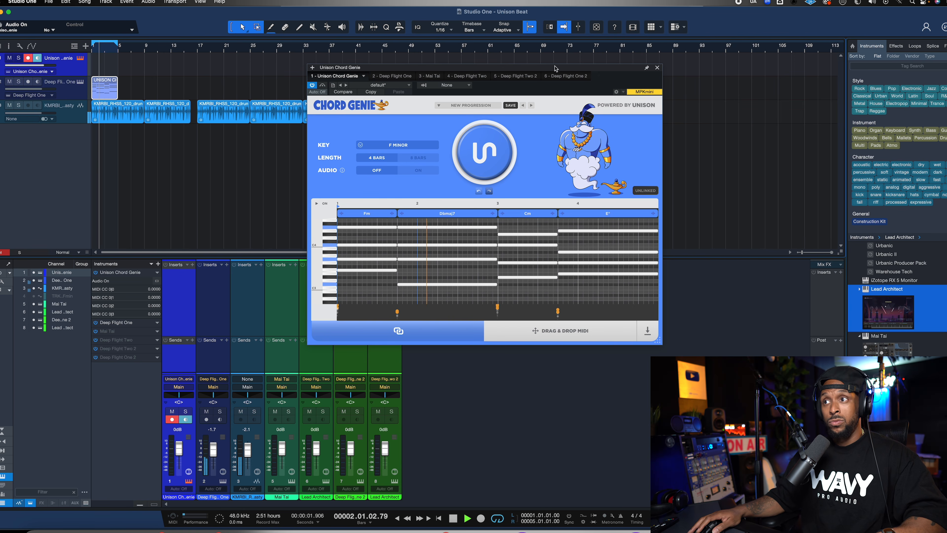
pyautogui.moveTo(642, 71); pyautogui.dragTo(705, 102)
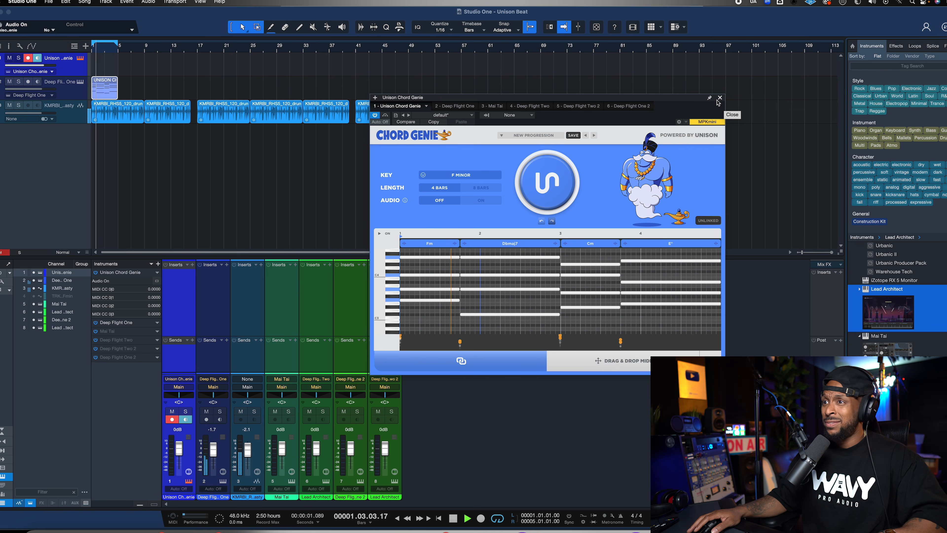
pyautogui.press('space')
# Duplicate the chord clip to bar 5, extend the loop over bars 1 to 9 and play it
pyautogui.moveTo(109, 95); pyautogui.dragTo(137, 96)
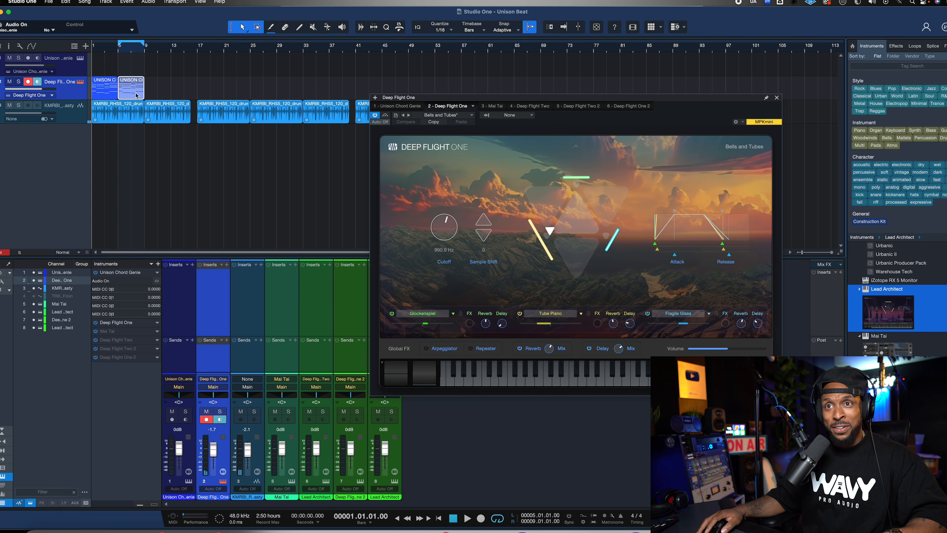
pyautogui.moveTo(116, 45); pyautogui.dragTo(93, 45)
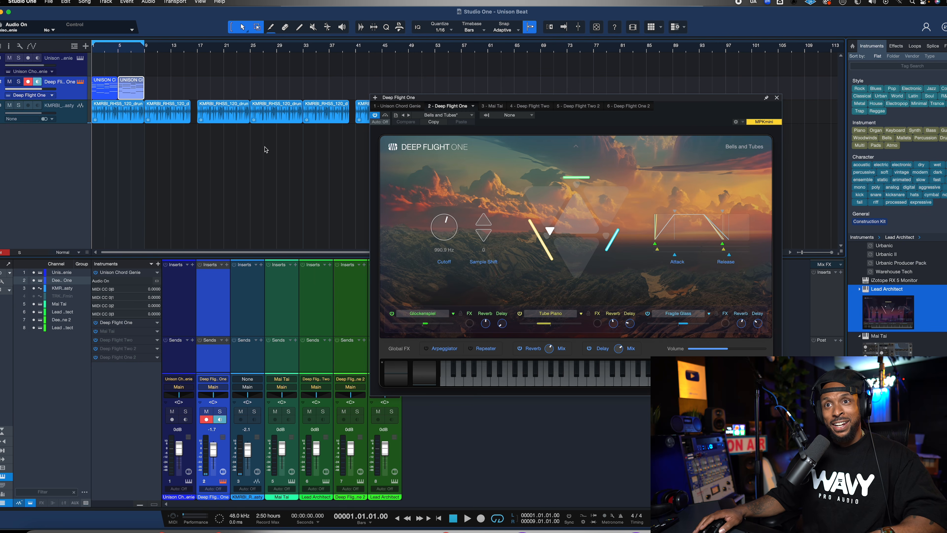
pyautogui.press('space')
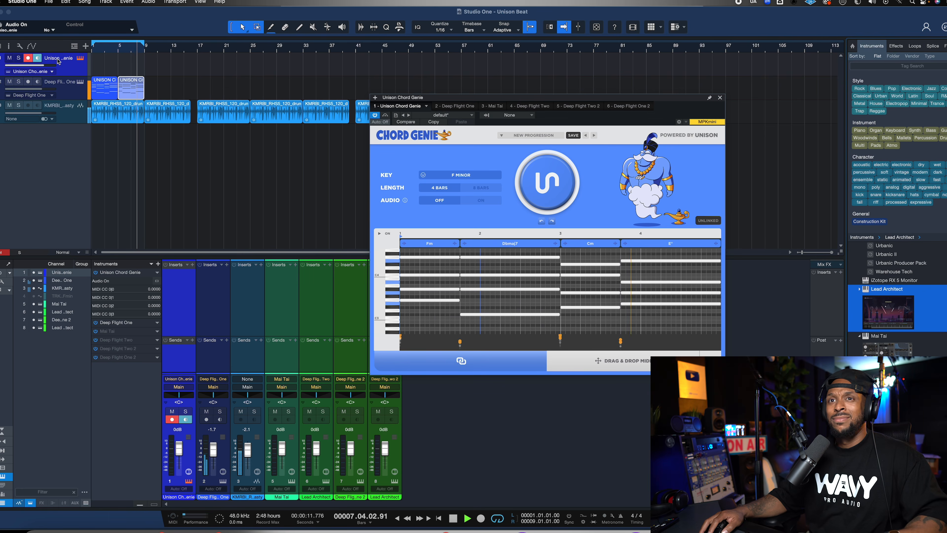
# Set the loop range to the second chord clip, turn off looping and move the playhead to bar 9
pyautogui.press('p')
pyautogui.press('space')
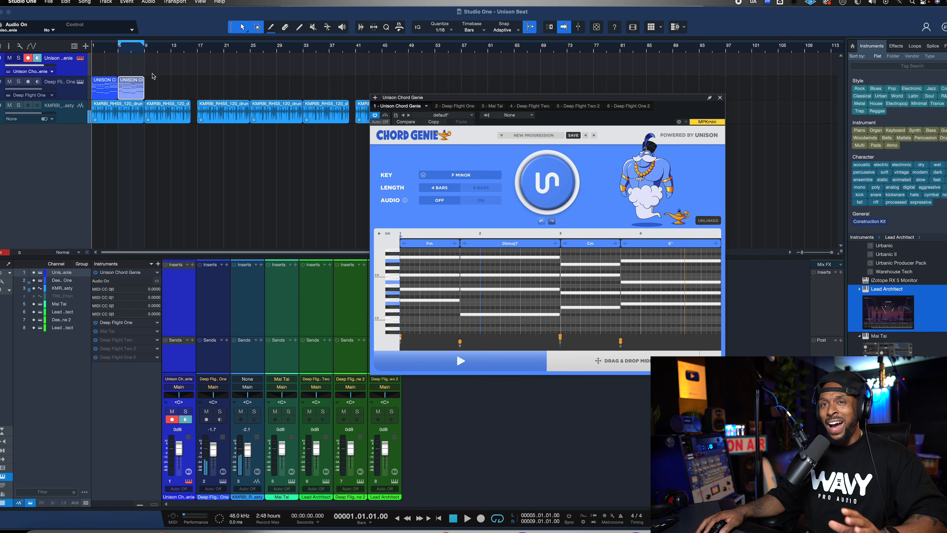
pyautogui.click(147, 51)
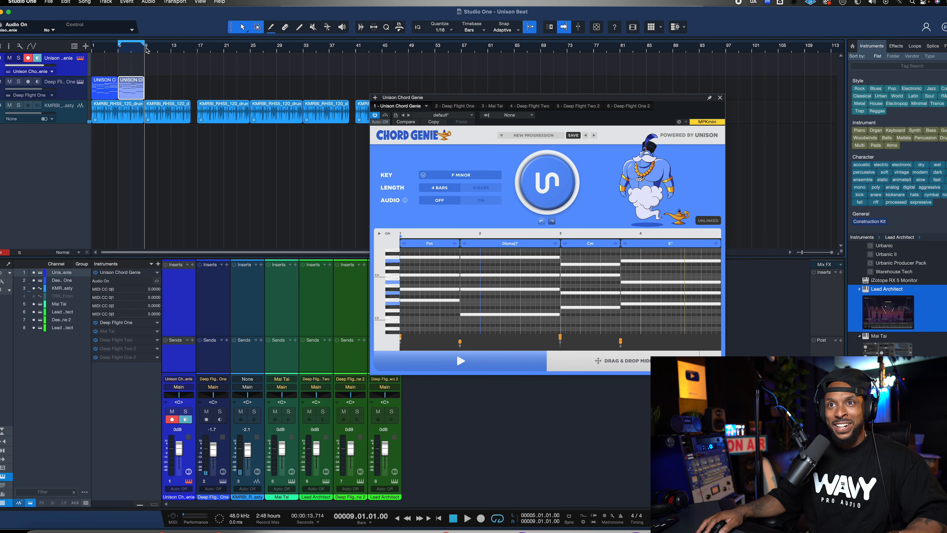
pyautogui.click(137, 46)
pyautogui.click(146, 50)
# Generate a fresh progression with Chord Genie's audio on and place its MIDI at bar 9 of the Deep Flight One track
pyautogui.click(480, 201)
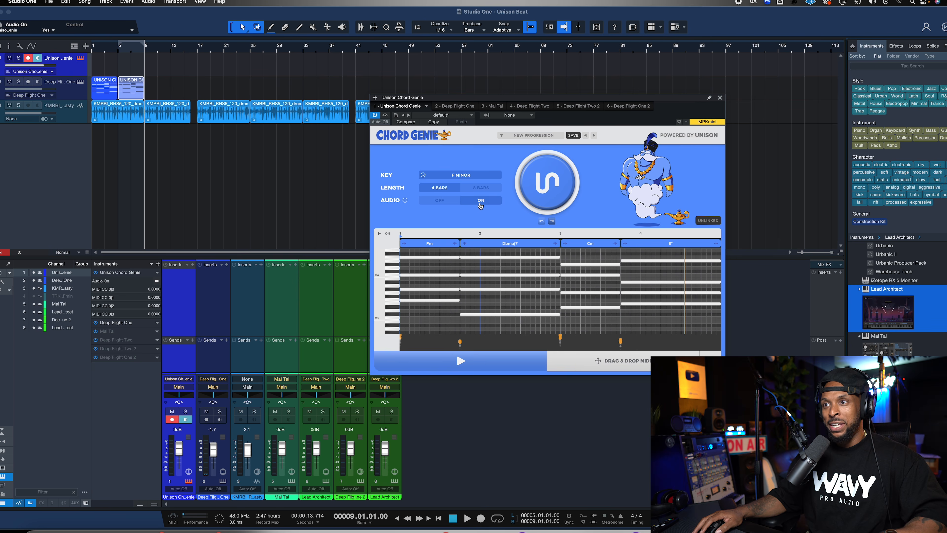
pyautogui.click(536, 193)
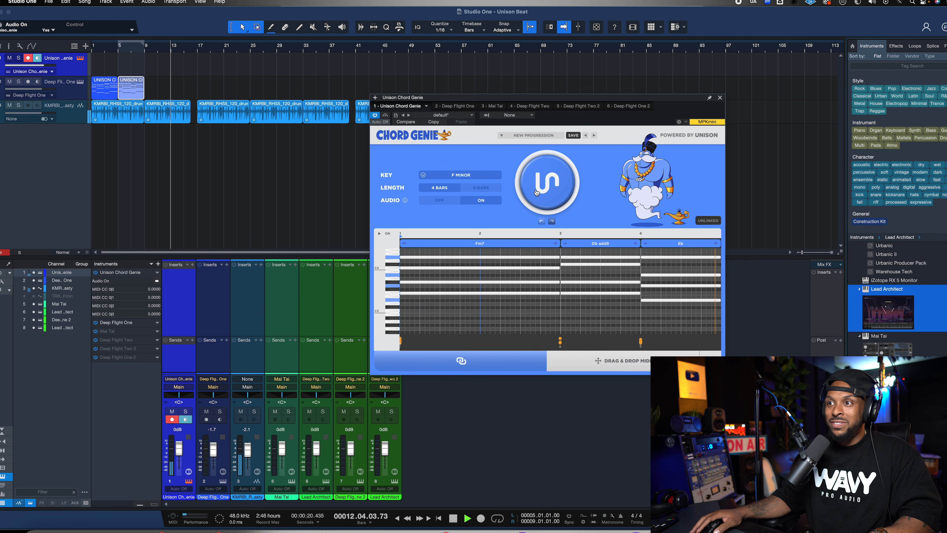
pyautogui.press('space')
pyautogui.moveTo(629, 364); pyautogui.dragTo(163, 99)
pyautogui.press('Return')
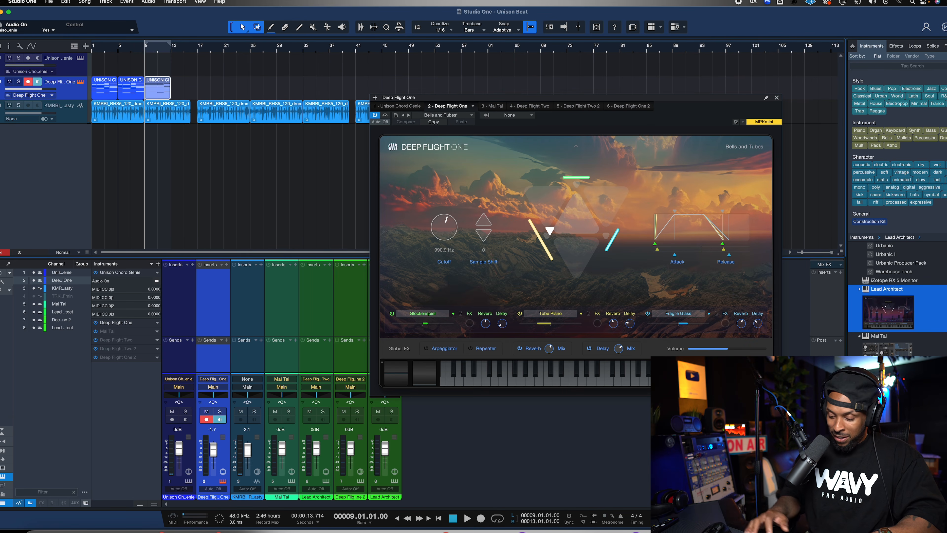
# Turn off Chord Genie's audio and play the Deep Flight One clips from the start of the song
pyautogui.press('space')
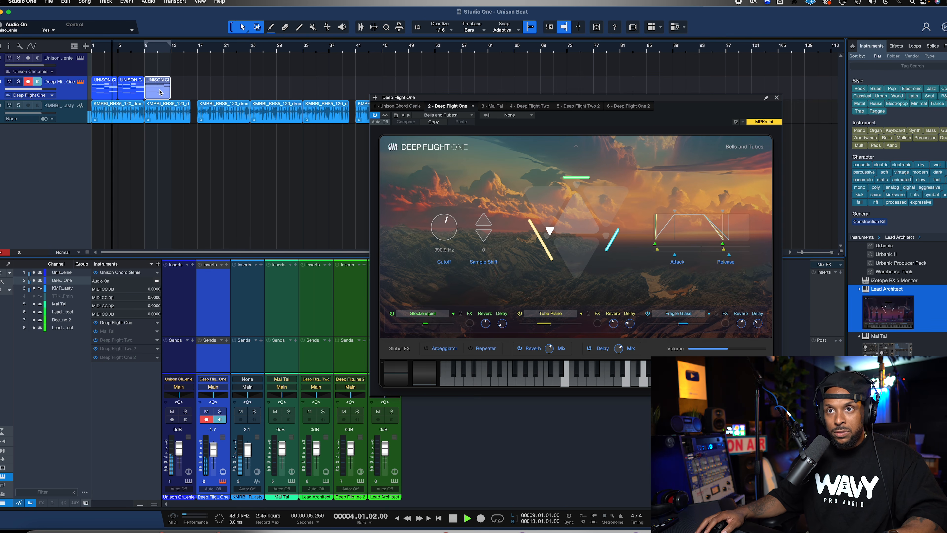
pyautogui.press('space')
pyautogui.click(64, 59)
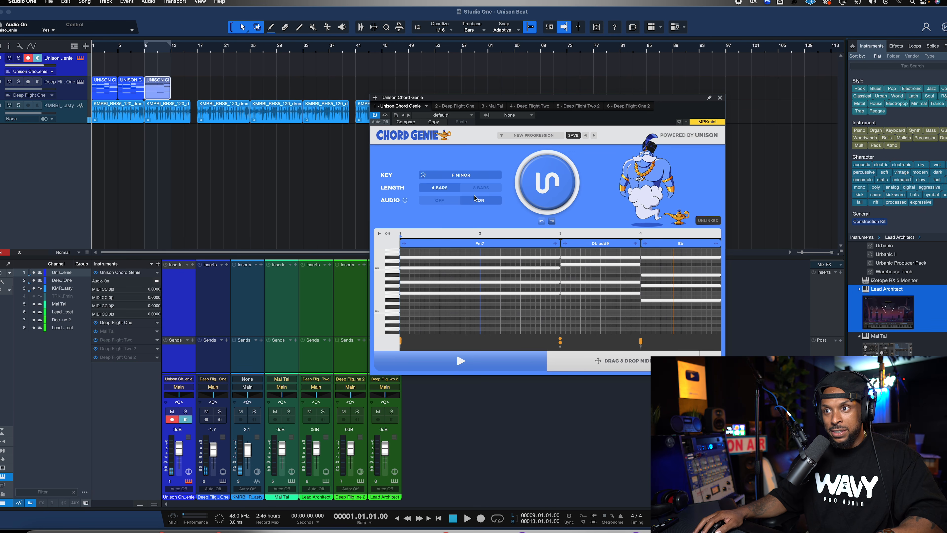
pyautogui.click(435, 200)
pyautogui.press('space')
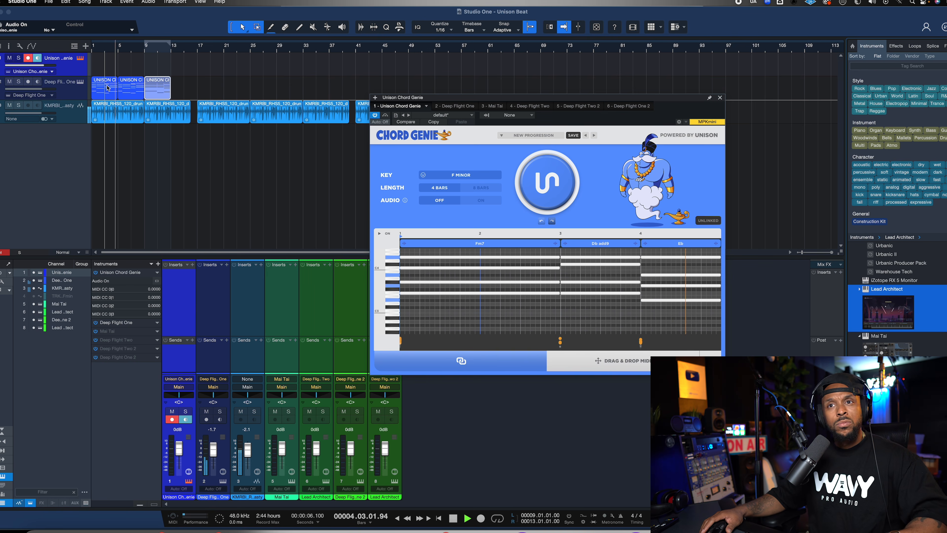
# Duplicate the third chord clip to bar 13 on the Deep Flight One track and stop playback
pyautogui.click(161, 89)
pyautogui.press('d')
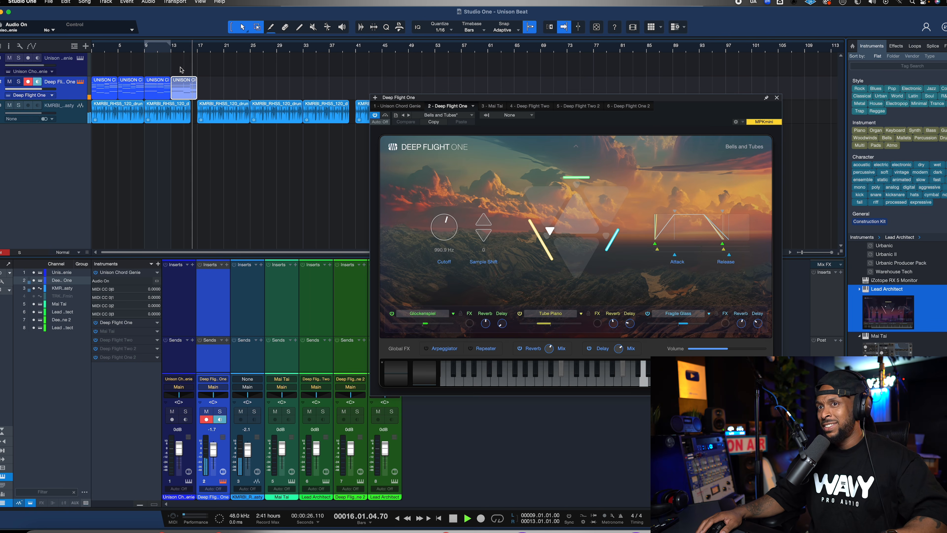
pyautogui.press('space')
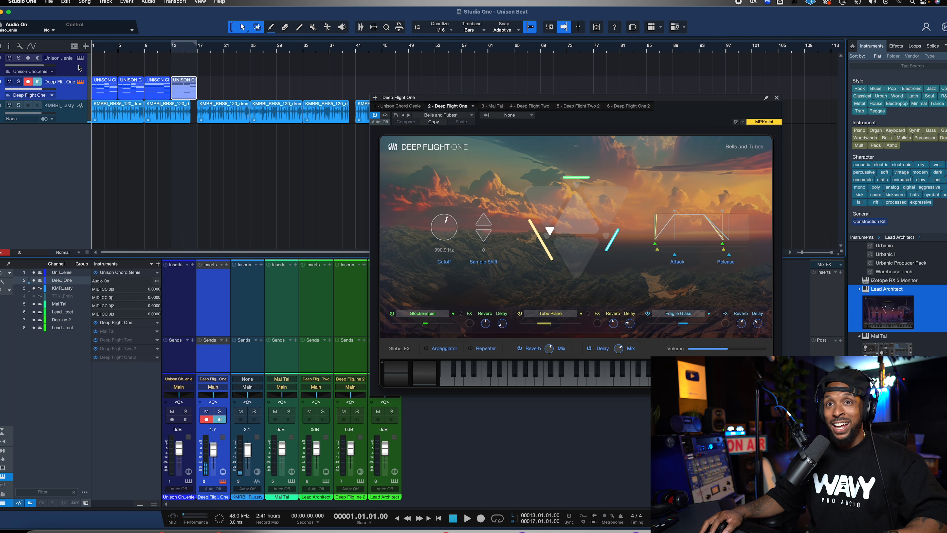
# Retime the Chord Genie progression so Db add9 starts on beat 3 of bar 1 and Eb starts at bar 3
pyautogui.click(59, 63)
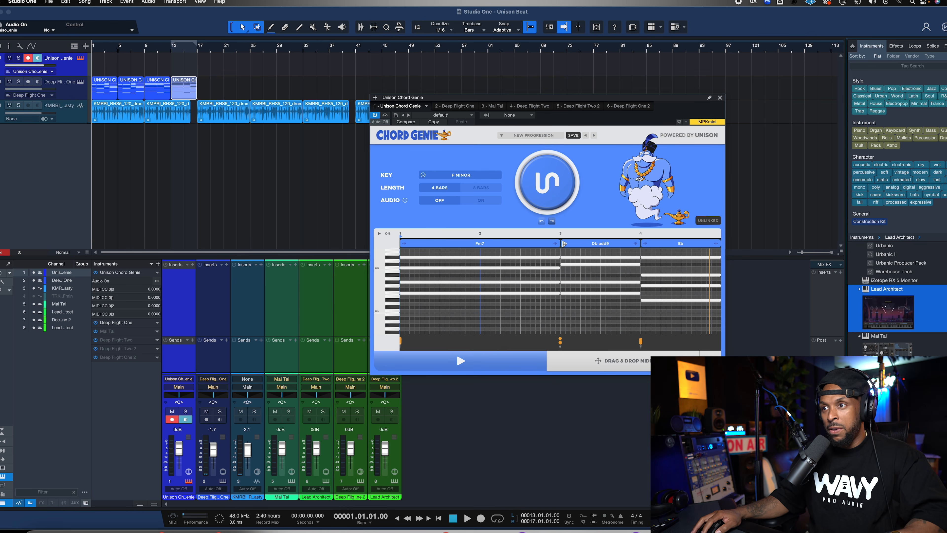
pyautogui.moveTo(554, 244); pyautogui.dragTo(444, 241)
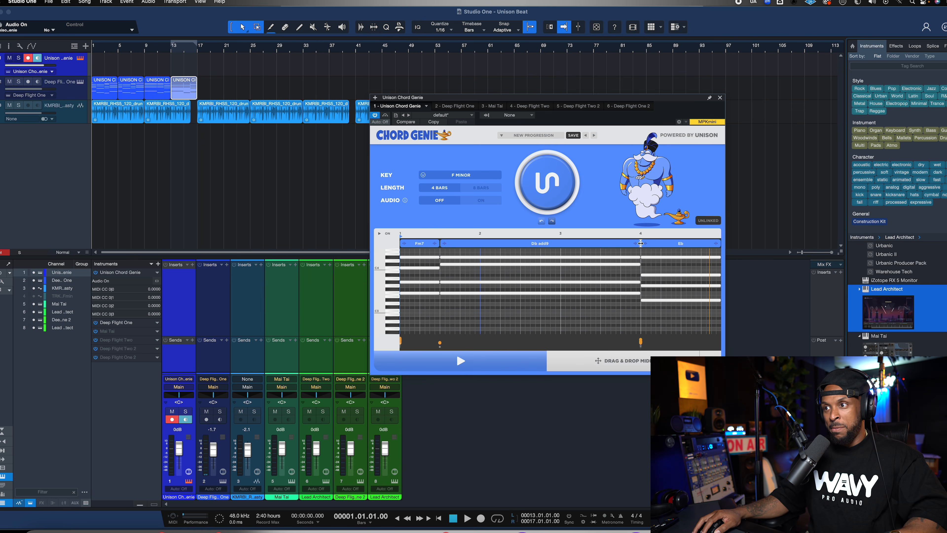
pyautogui.moveTo(640, 243); pyautogui.dragTo(555, 244)
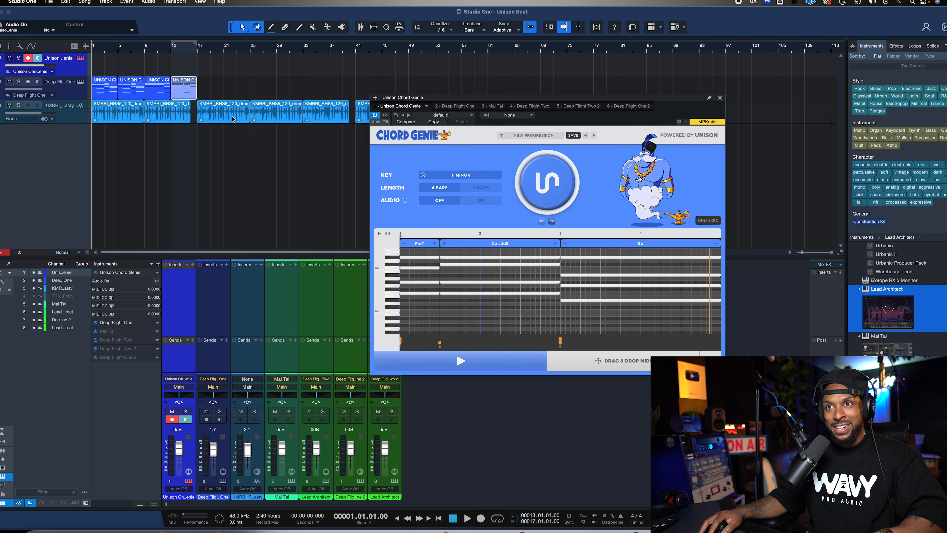
# Play the song with Chord Genie's audio on to preview the retimed progression, and stop playback
pyautogui.press('space')
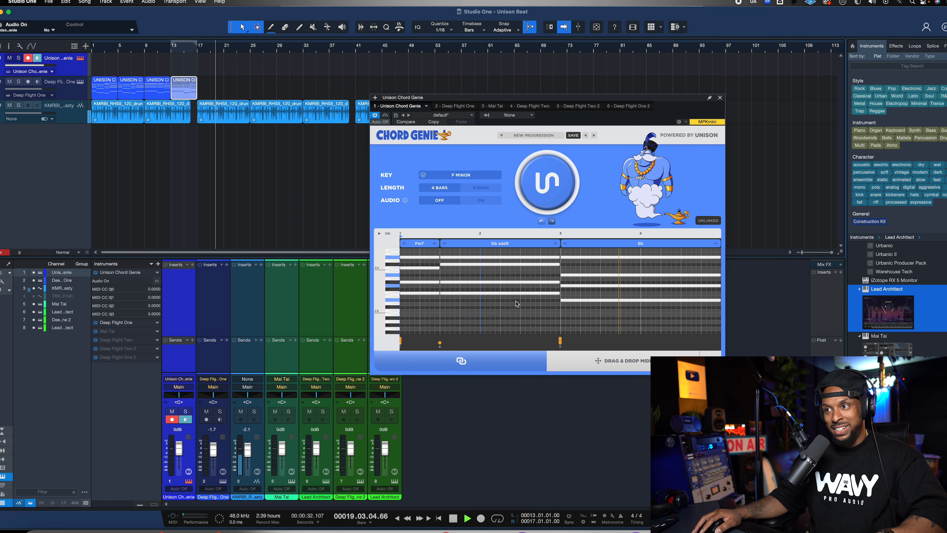
pyautogui.click(458, 360)
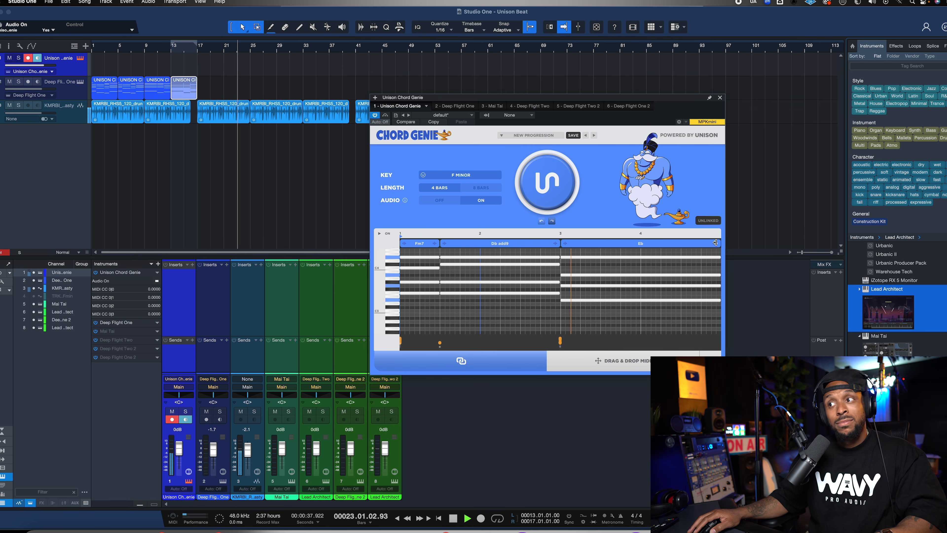
pyautogui.press('space')
# Place the retimed progression's MIDI at bar 17 of the Deep Flight One track and duplicate it to bar 21
pyautogui.moveTo(598, 359); pyautogui.dragTo(214, 98)
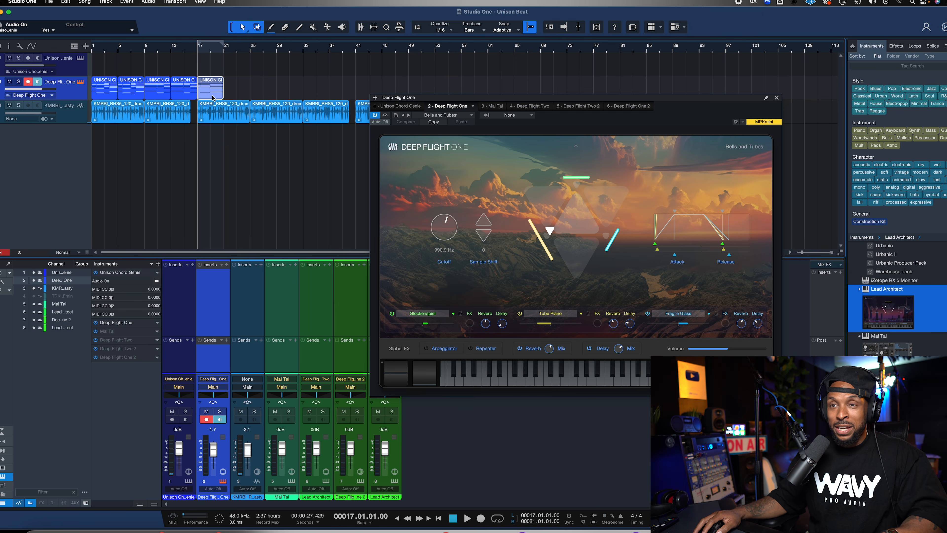
pyautogui.press('d')
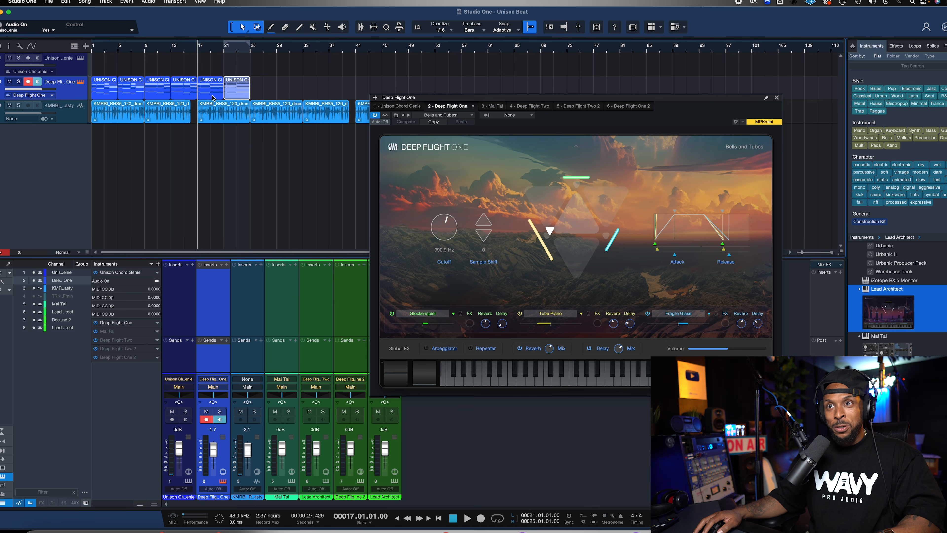
pyautogui.press(',')
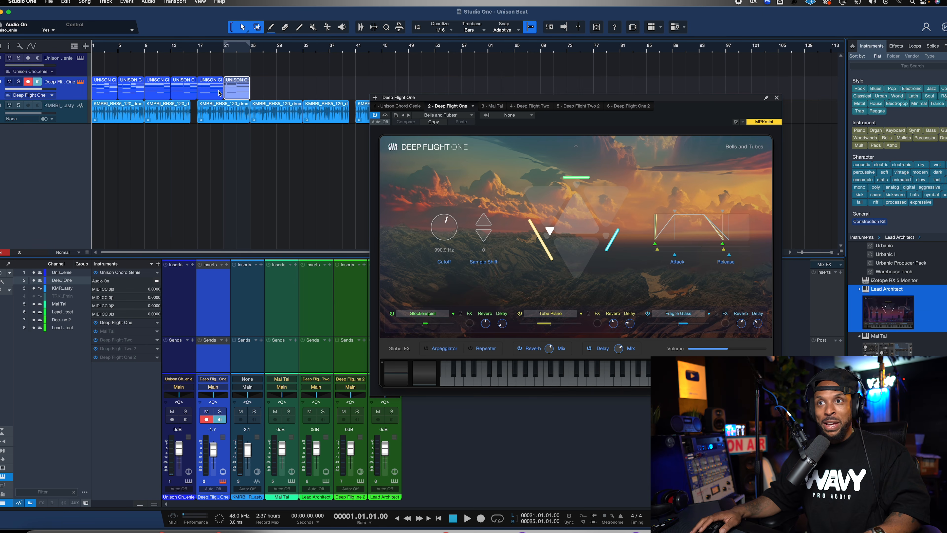
# Turn off Chord Genie's audio and play the extended arrangement from bar 1
pyautogui.click(57, 60)
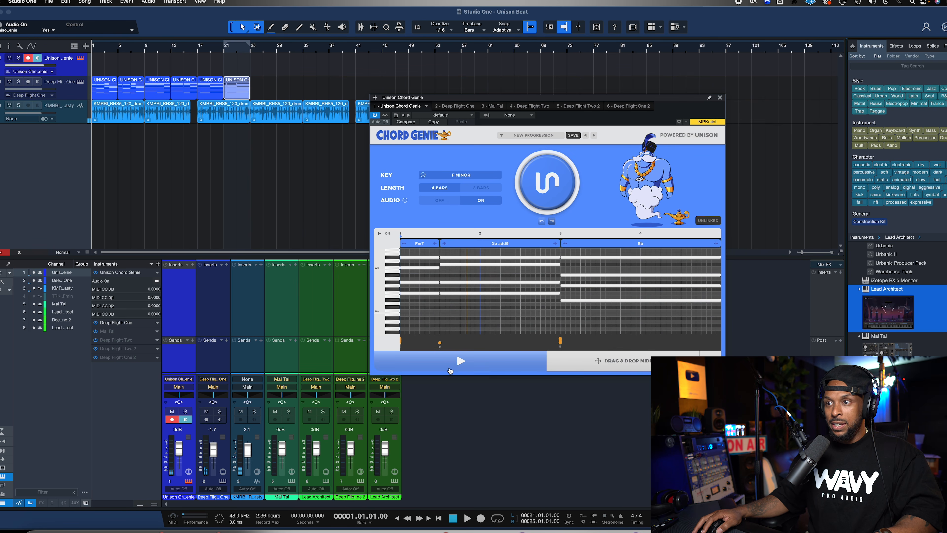
pyautogui.click(443, 202)
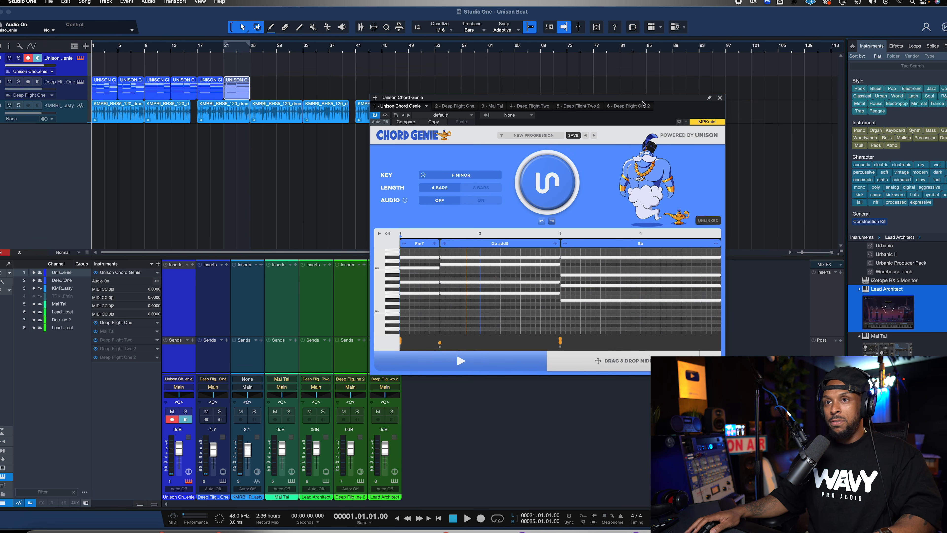
pyautogui.press('space')
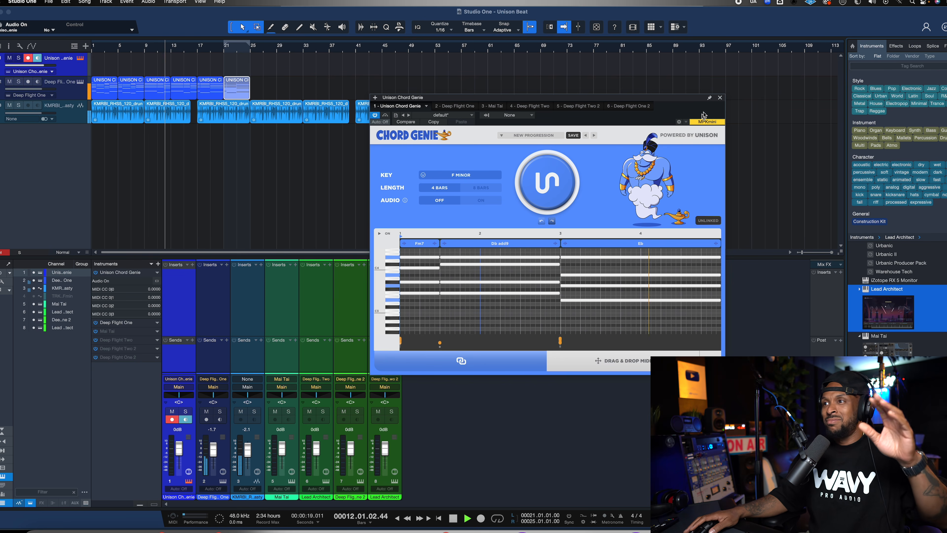
# Close Chord Genie's window and delete the drum loop clips from bar 25 onward
pyautogui.click(719, 97)
pyautogui.moveTo(513, 93); pyautogui.dragTo(253, 134)
pyautogui.press('f')
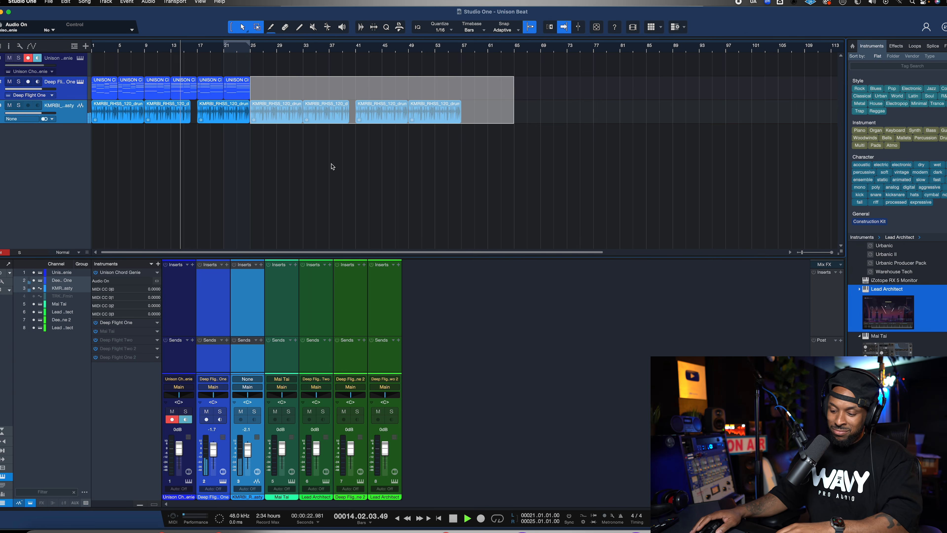
pyautogui.press('Delete')
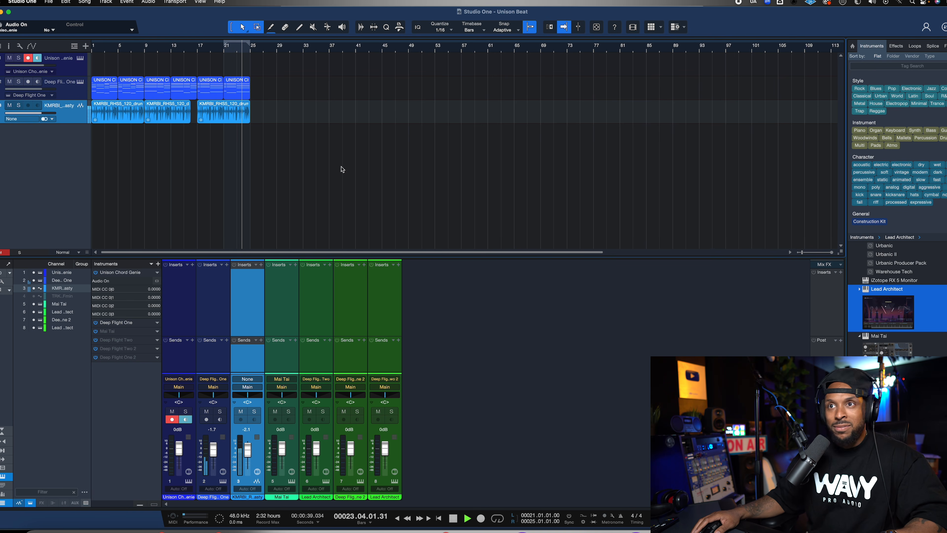
pyautogui.press('space')
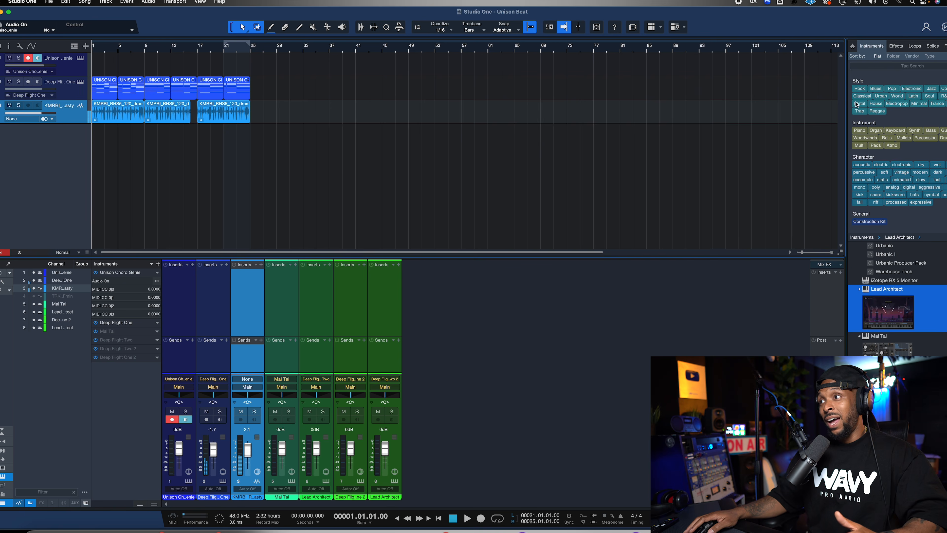
# Run a Splice Search with Sound using the chord and drum clips from bars 1 to 25 as the reference
pyautogui.click(932, 46)
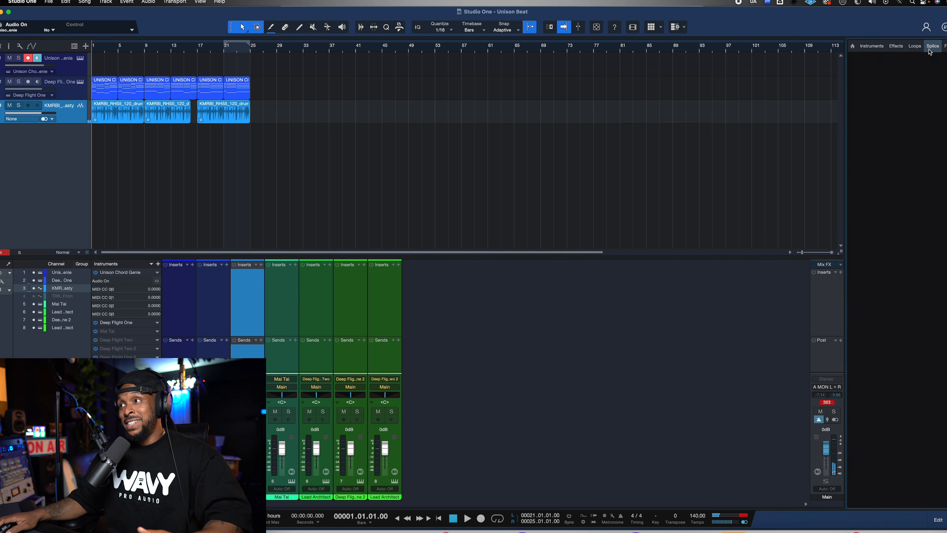
pyautogui.moveTo(268, 87); pyautogui.dragTo(72, 111)
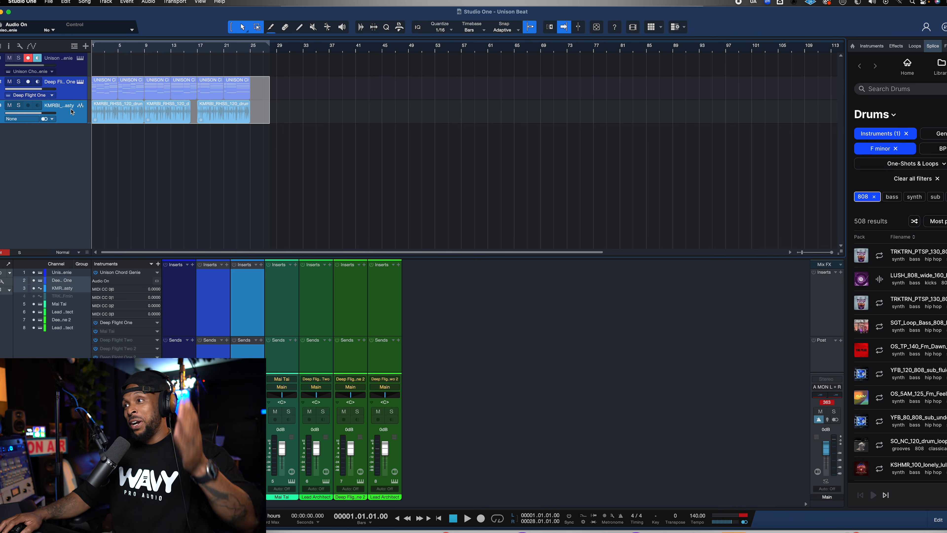
pyautogui.click(908, 69)
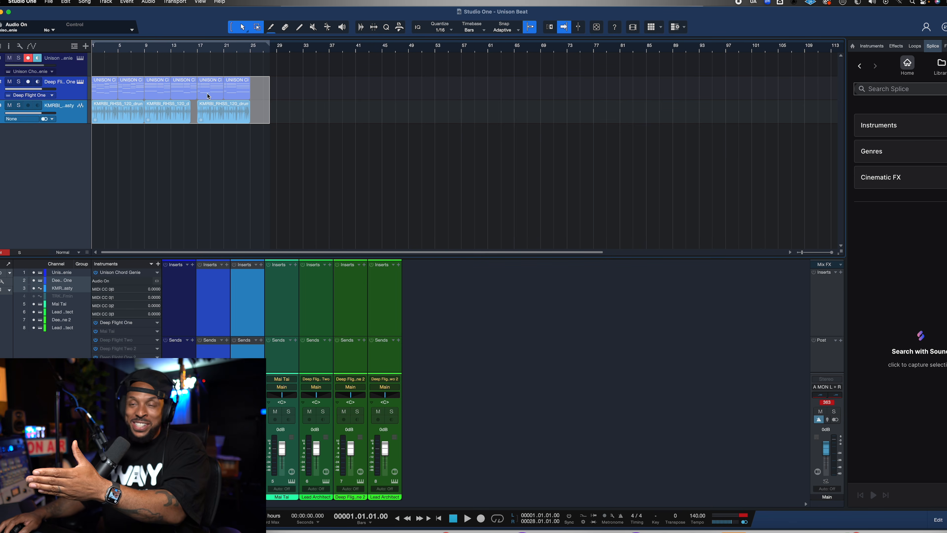
pyautogui.moveTo(208, 97); pyautogui.dragTo(939, 346)
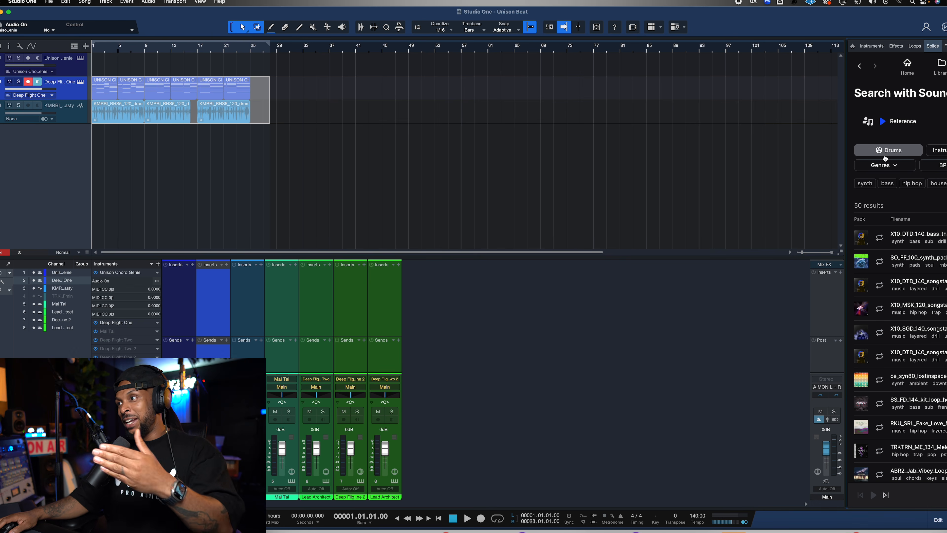
pyautogui.moveTo(871, 239)
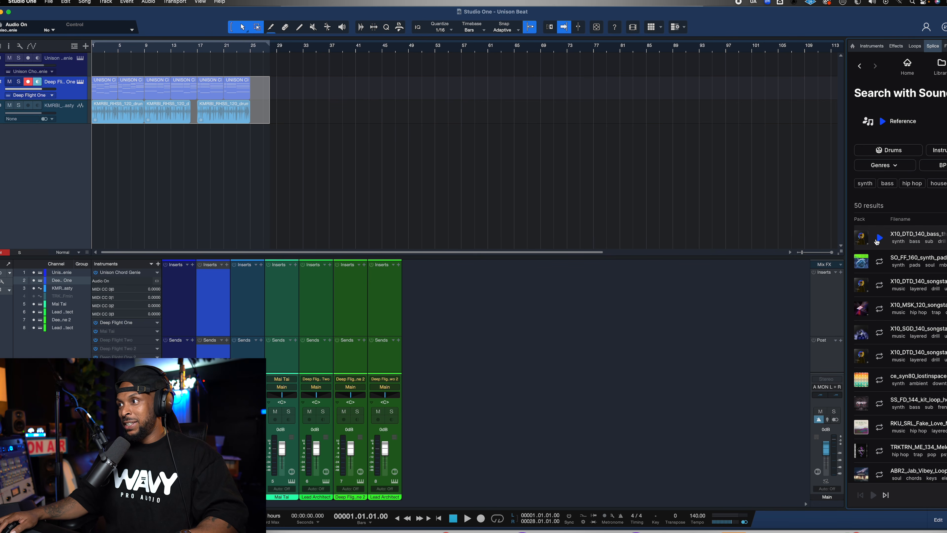
pyautogui.click(888, 150)
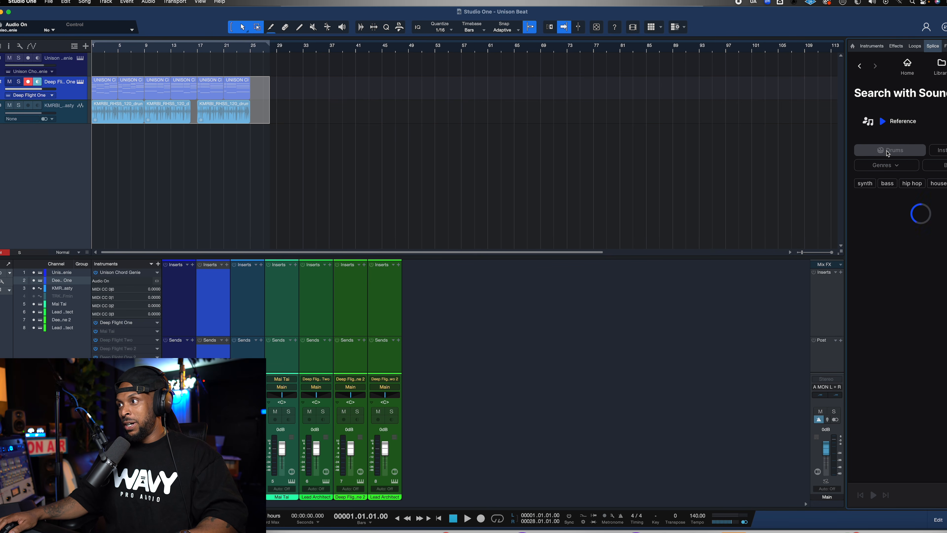
pyautogui.click(888, 152)
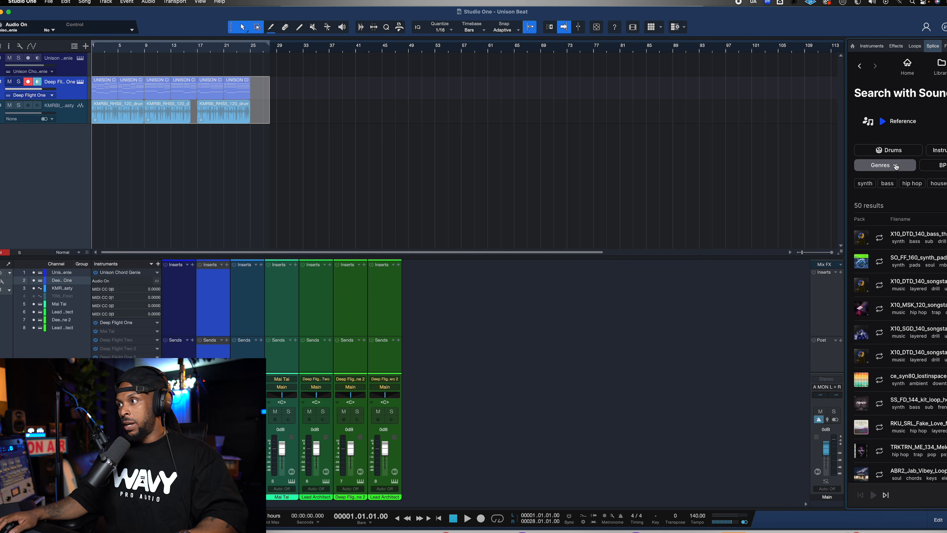
# Filter the Search with Sound results by the electric bass instrument
pyautogui.click(936, 153)
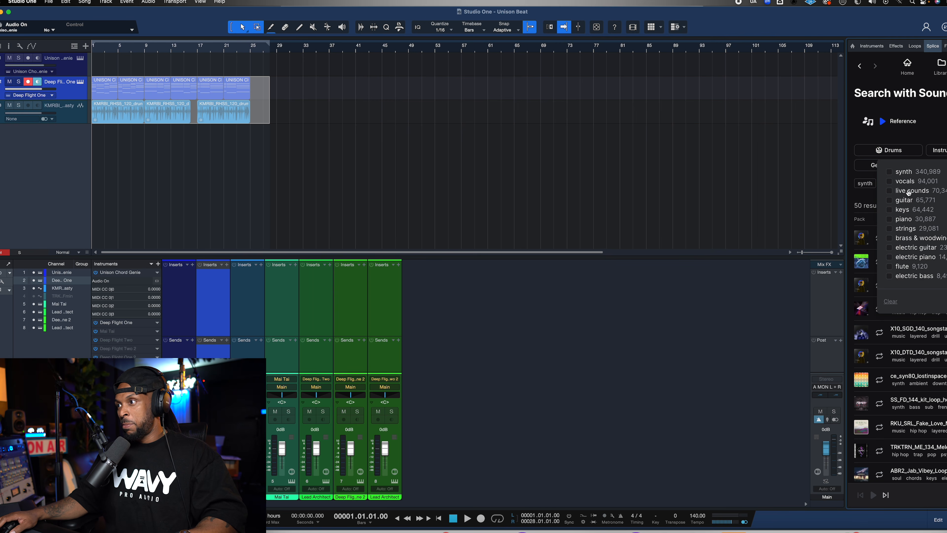
pyautogui.click(890, 276)
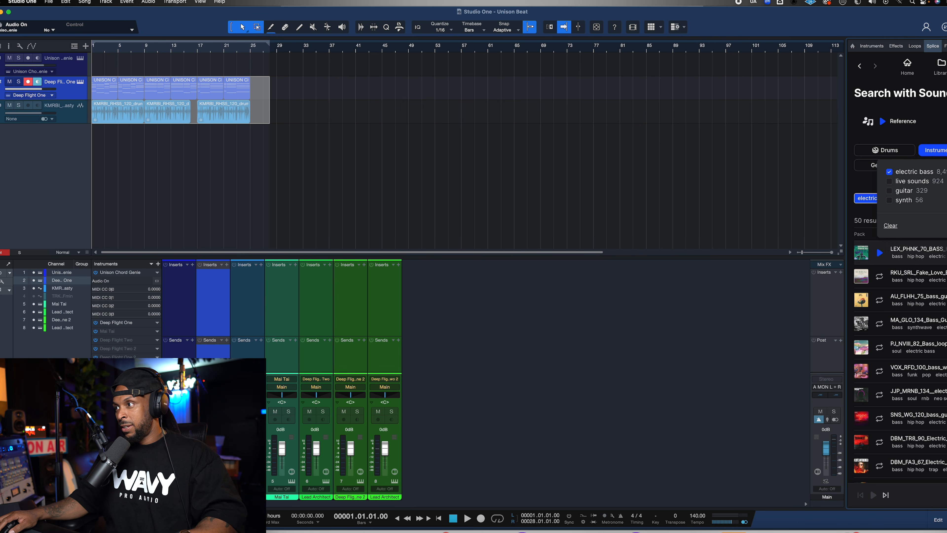
pyautogui.click(870, 231)
# Audition the electric bass loops against the song, including the LEX_PHNK_70, RKU_SRL, MA_GLO_134, PJ_NVIII_82 and VOX_RFD_100 samples
pyautogui.click(879, 254)
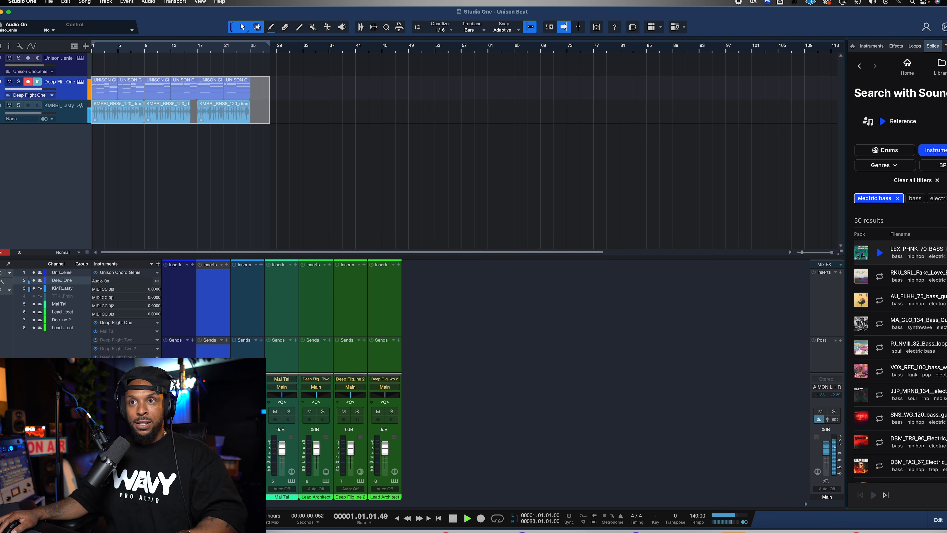
pyautogui.moveTo(879, 279)
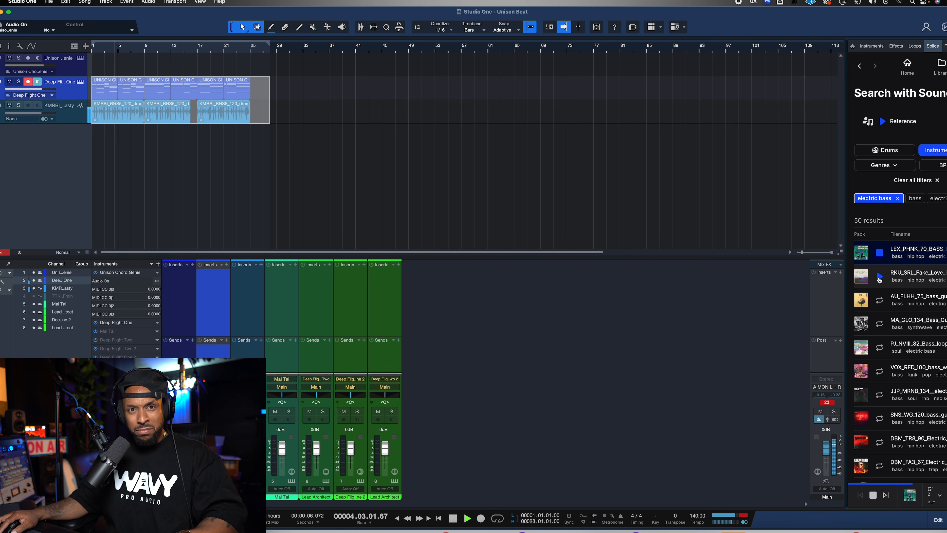
pyautogui.click(879, 278)
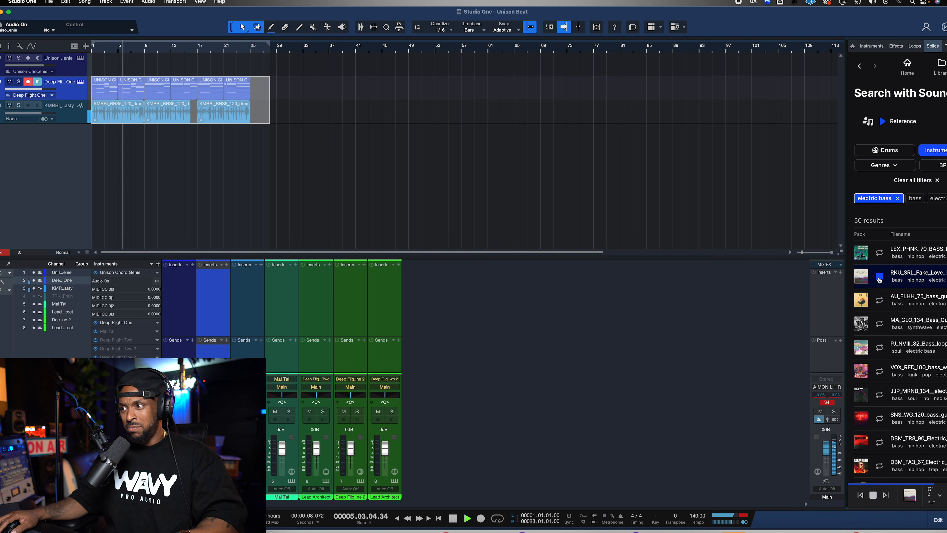
pyautogui.moveTo(885, 303)
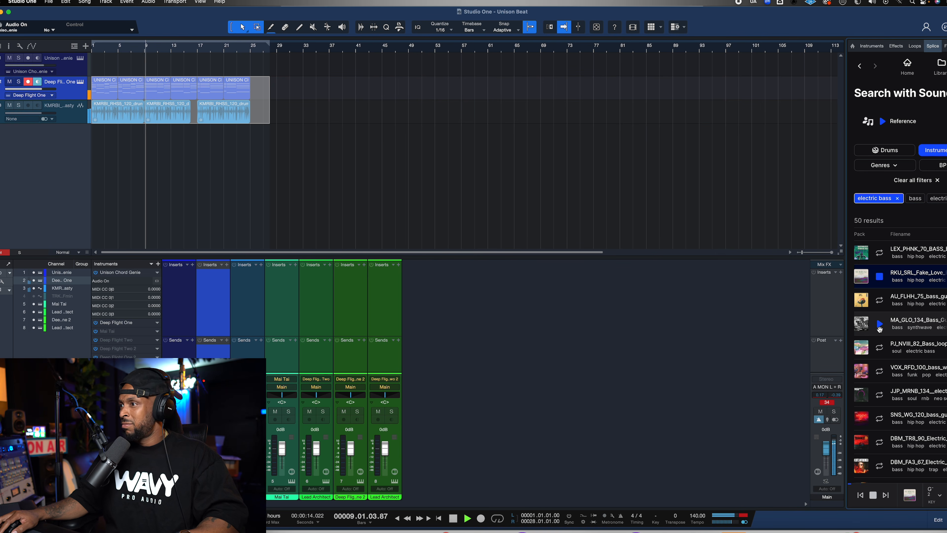
pyautogui.click(879, 324)
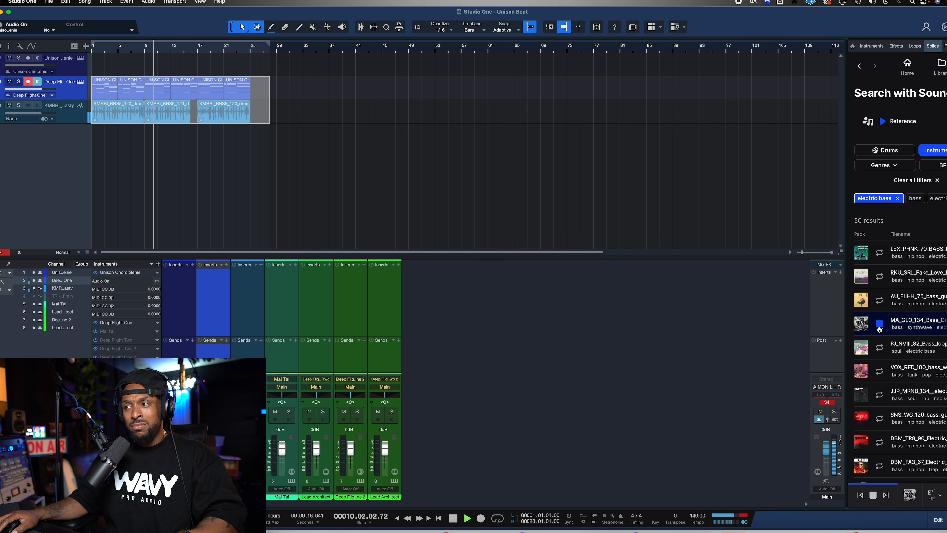
pyautogui.moveTo(879, 348)
pyautogui.click(879, 348)
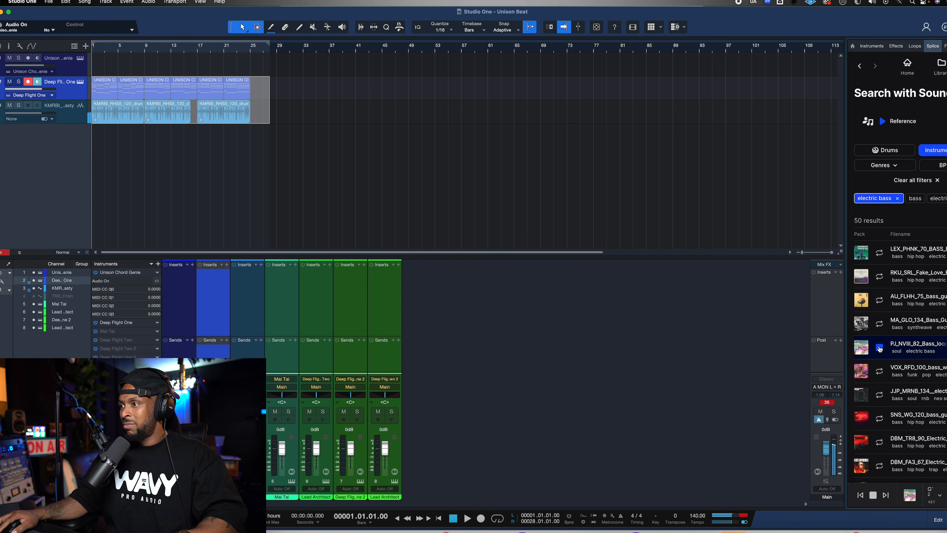
pyautogui.moveTo(880, 372)
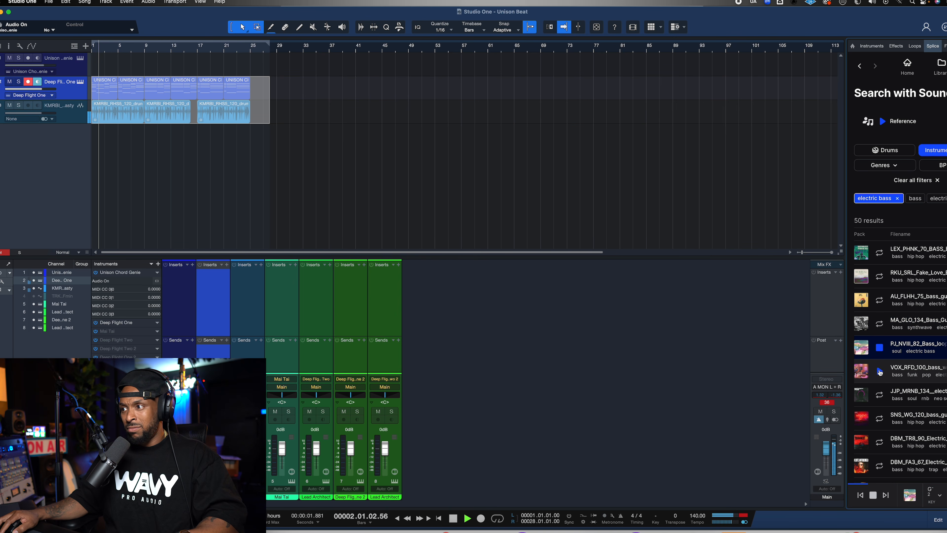
pyautogui.click(880, 372)
pyautogui.moveTo(881, 421)
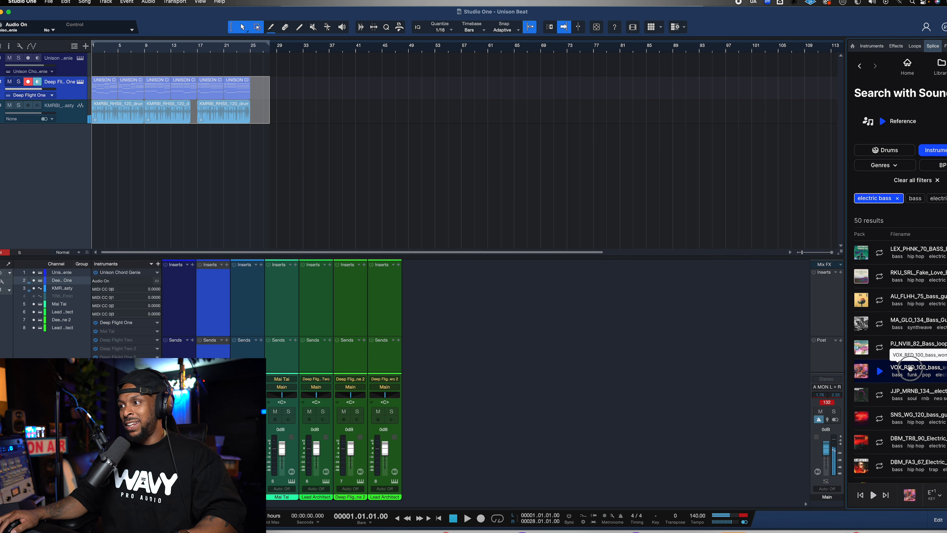
# Place VOX_RFD_100_bass_wont_you_slide_Em.wav at bar 9 on a new track and loop playback over bars 1 to 17
pyautogui.moveTo(908, 367); pyautogui.dragTo(175, 186)
pyautogui.moveTo(197, 46); pyautogui.dragTo(88, 47)
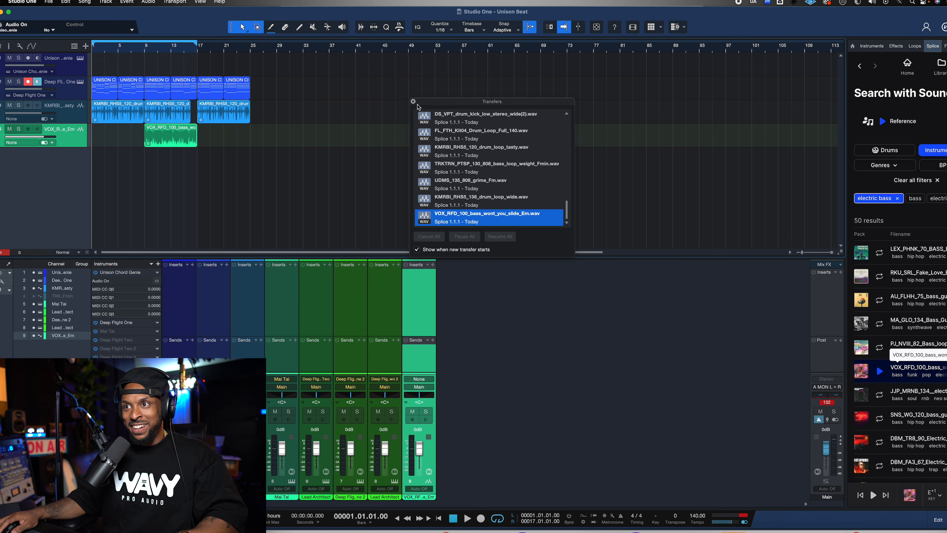
pyautogui.click(413, 101)
pyautogui.press('space')
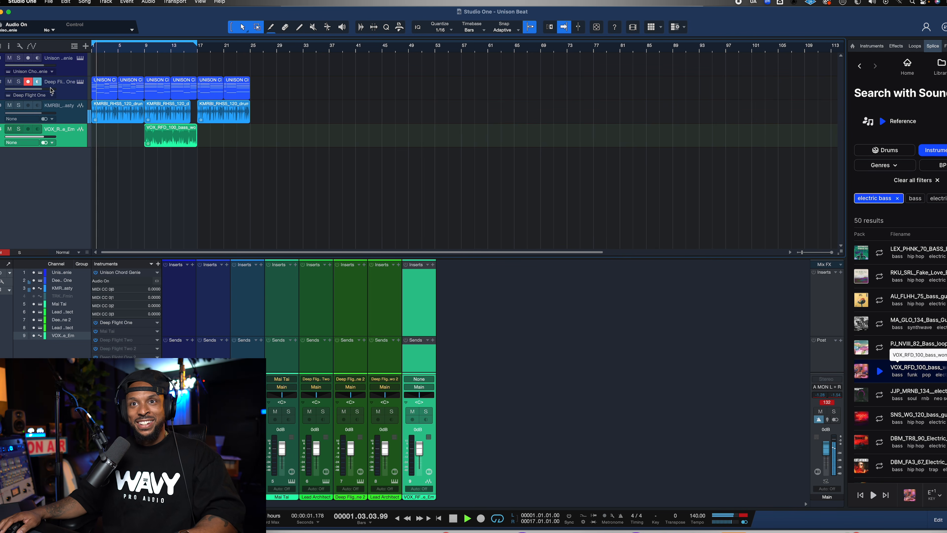
# Open the Unison Chord Genie instrument and lower the VOX_RFD bass track's volume to -3.3 dB
pyautogui.moveTo(51, 91)
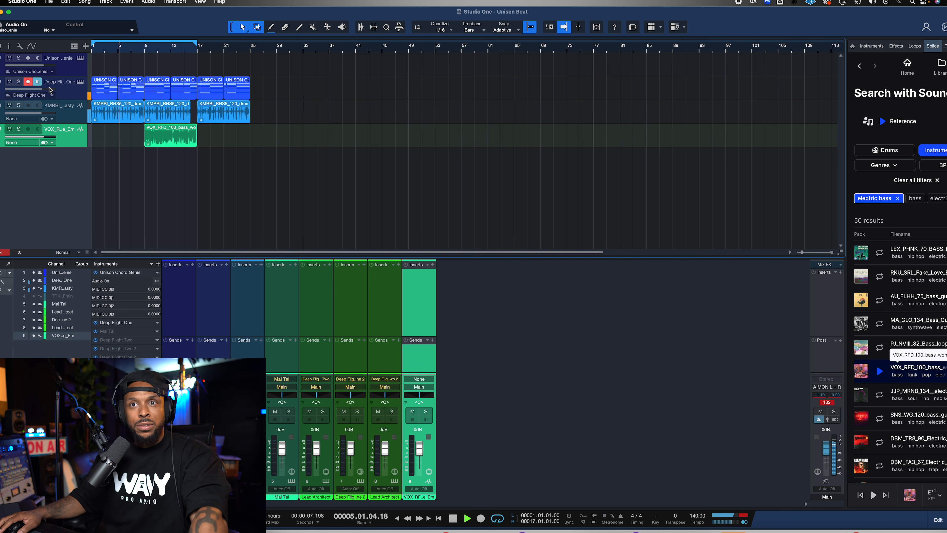
pyautogui.click(58, 66)
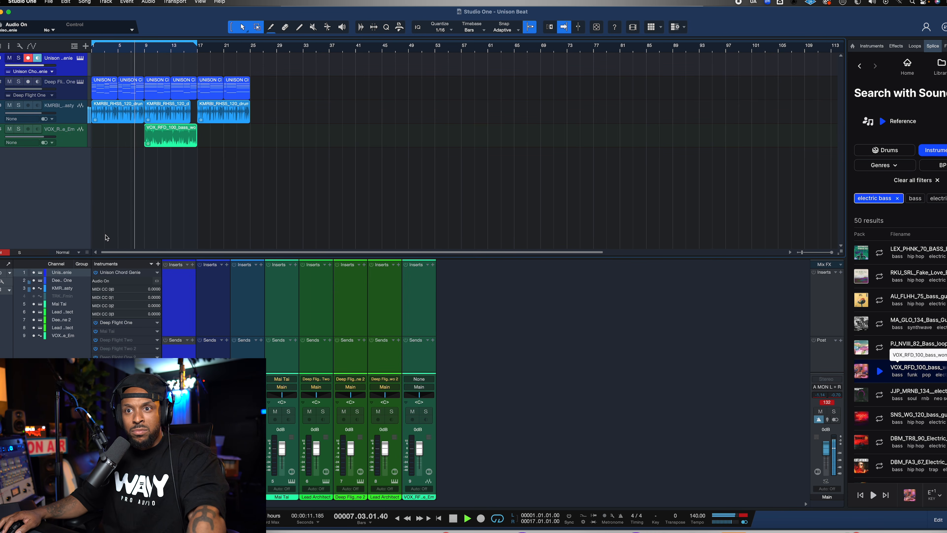
pyautogui.click(79, 57)
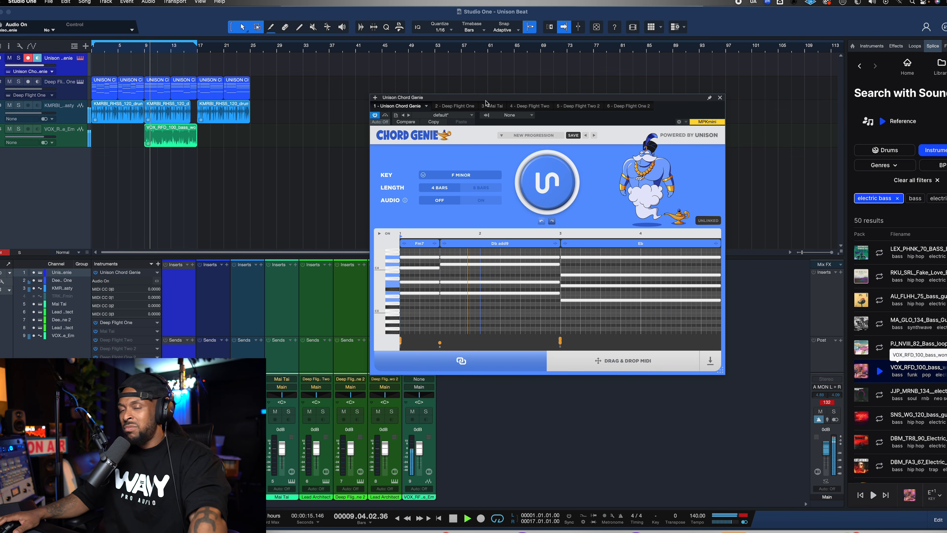
pyautogui.moveTo(44, 137); pyautogui.dragTo(42, 139)
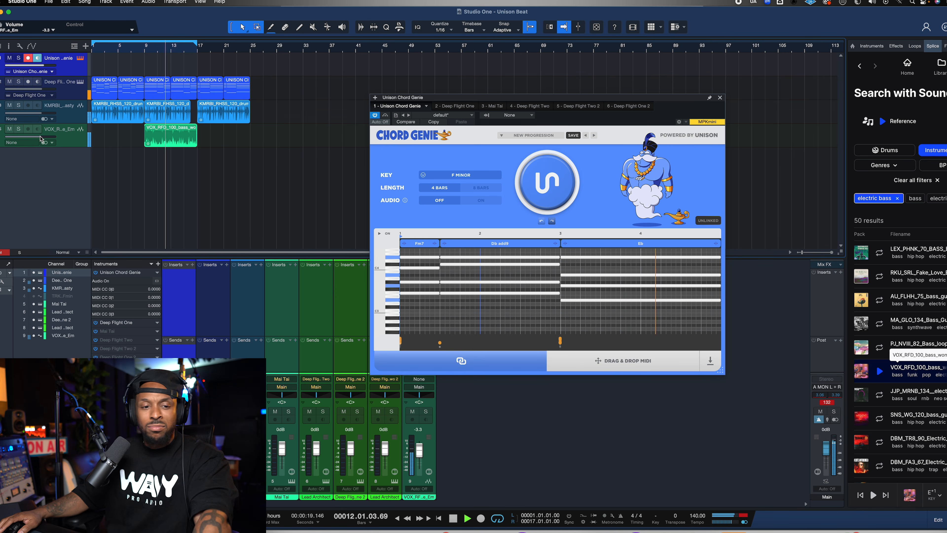